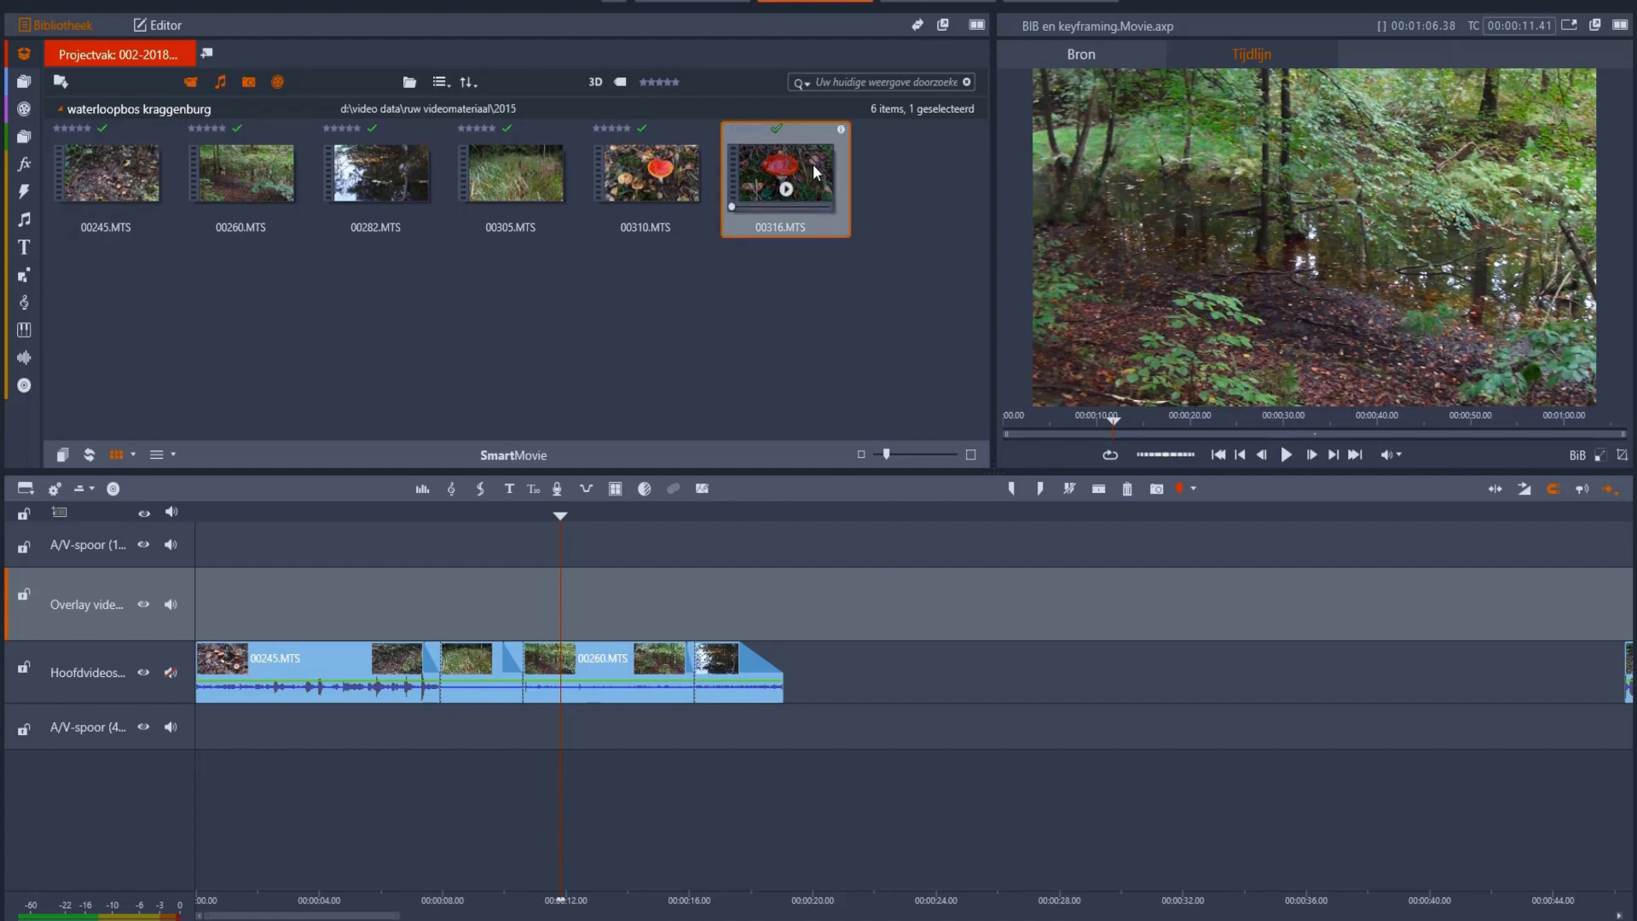
Place clip 00316.MTS on the overlay track at about 00:00:11.21 and trim its end to about 00:00:15.11
{"action": "left_click_drag", "start_coordinate": [809, 166], "coordinate": [548, 606]}
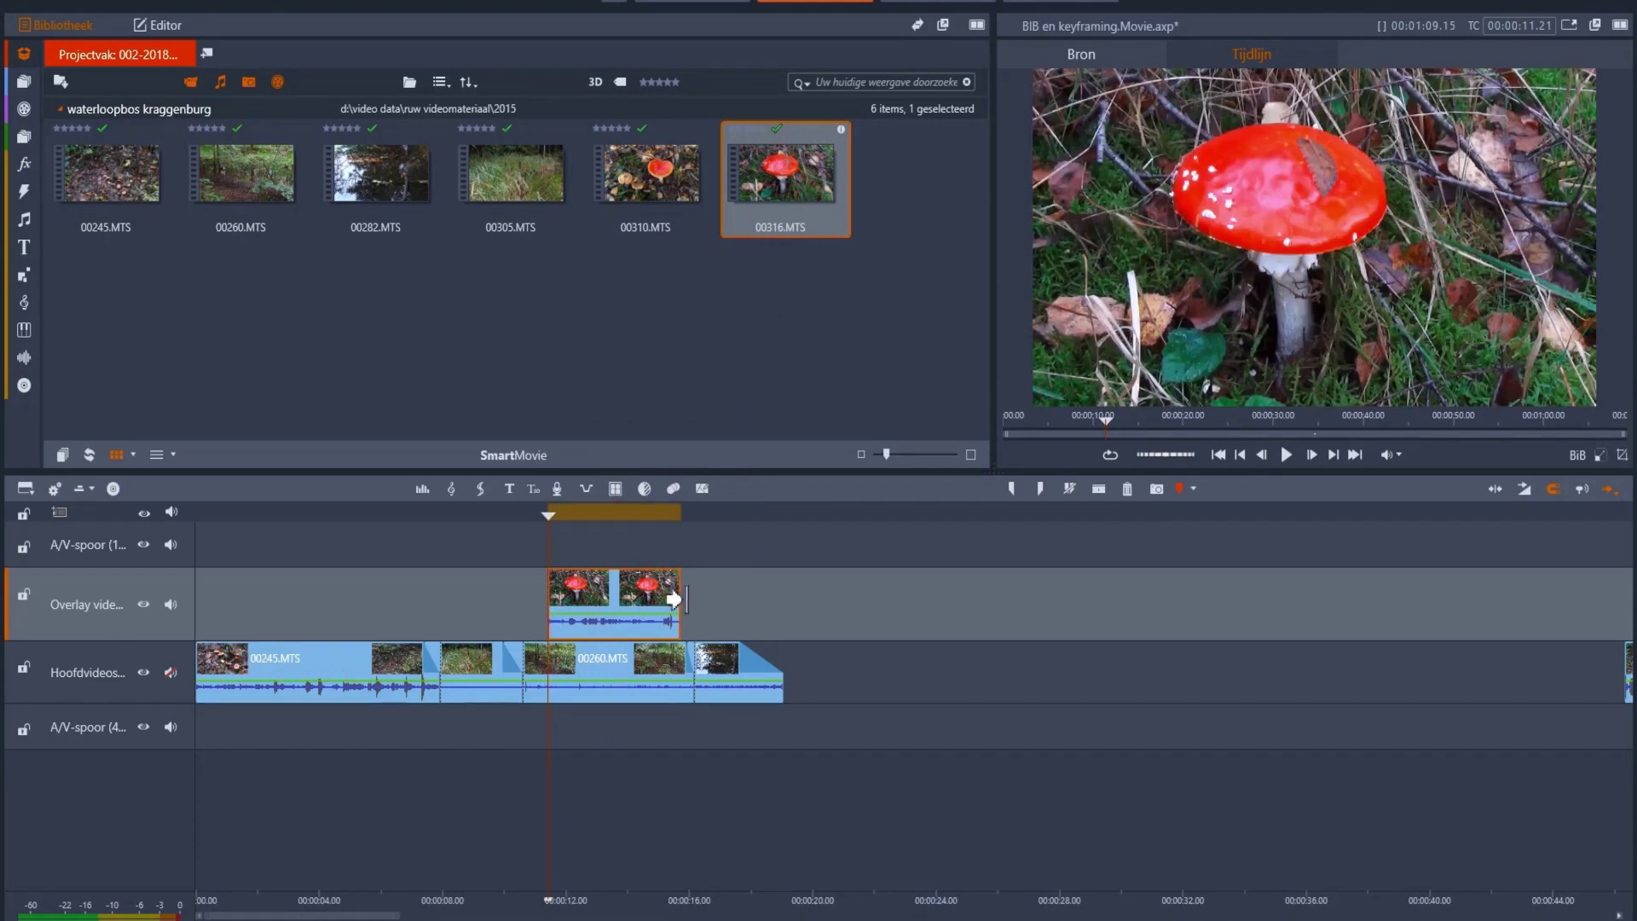
{"action": "left_click_drag", "start_coordinate": [680, 603], "coordinate": [662, 602]}
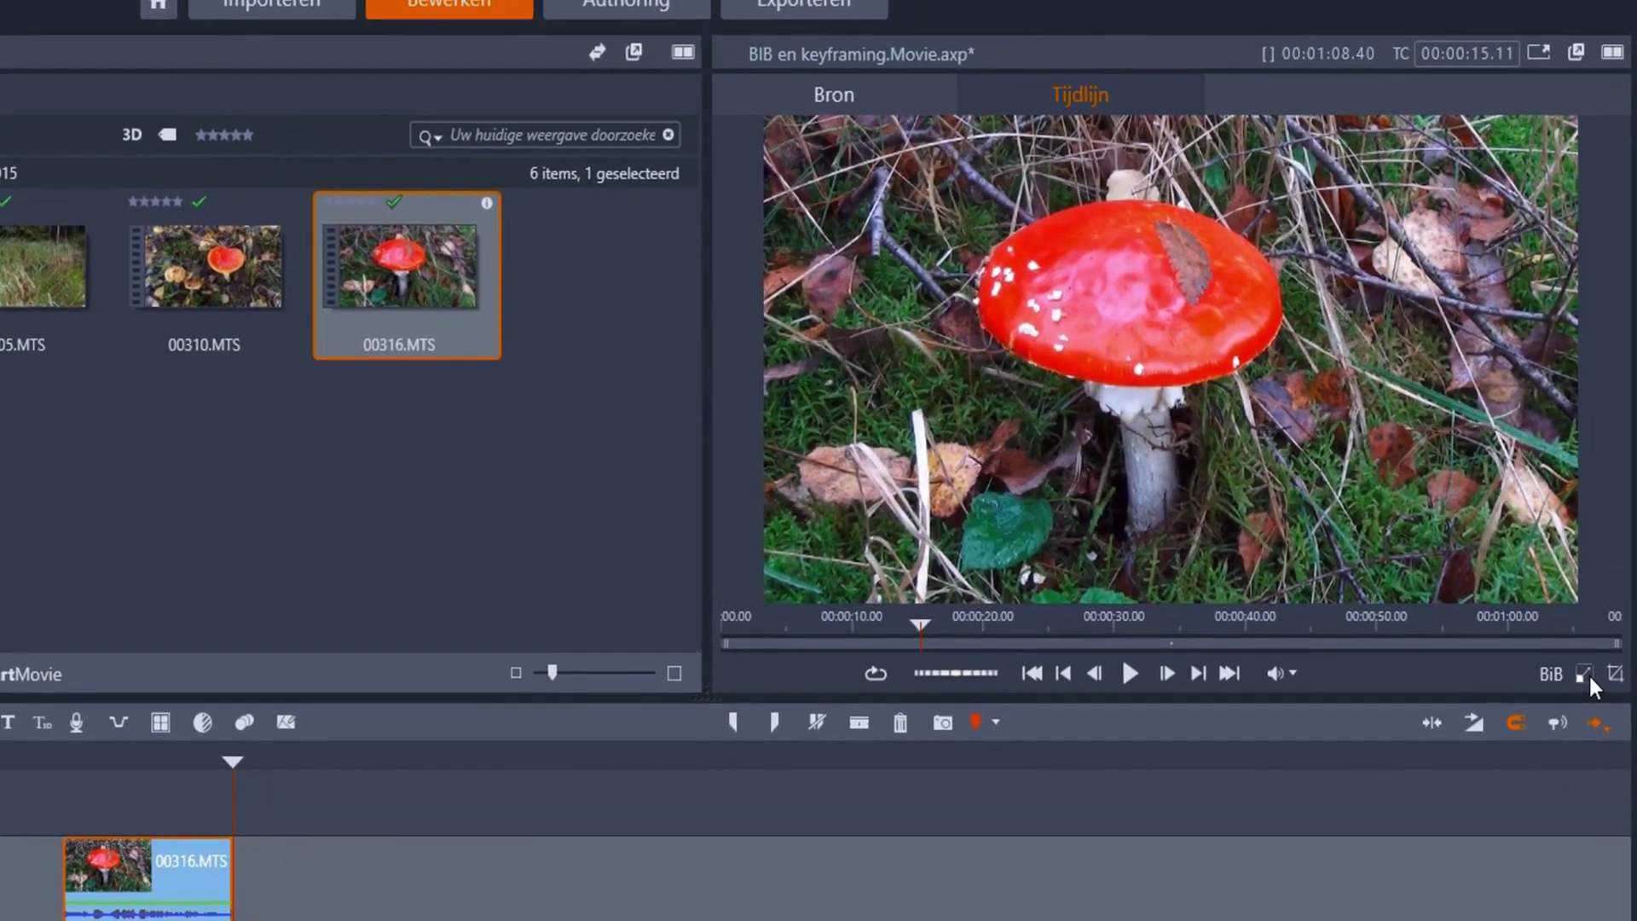
Shrink overlay clip 00316.MTS to about 48% in picture-in-picture mode, keep it inside the frame and rotate it to about -13.3
{"action": "left_click", "coordinate": [1585, 676]}
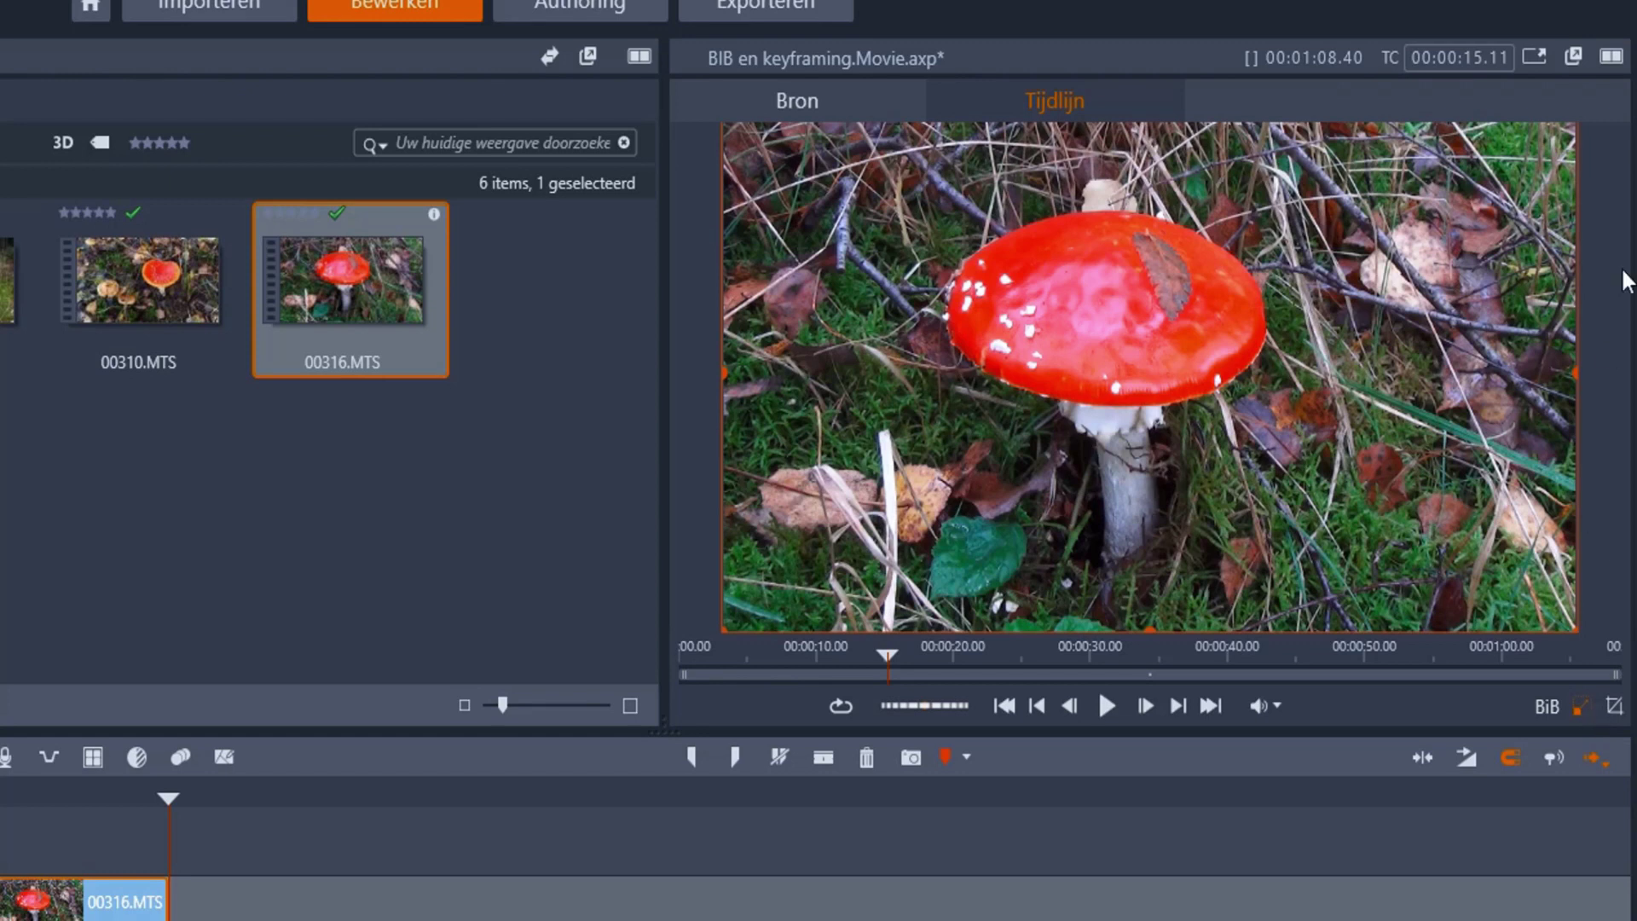
{"action": "left_click_drag", "start_coordinate": [723, 631], "coordinate": [1145, 393]}
{"action": "left_click_drag", "start_coordinate": [1370, 303], "coordinate": [1307, 360]}
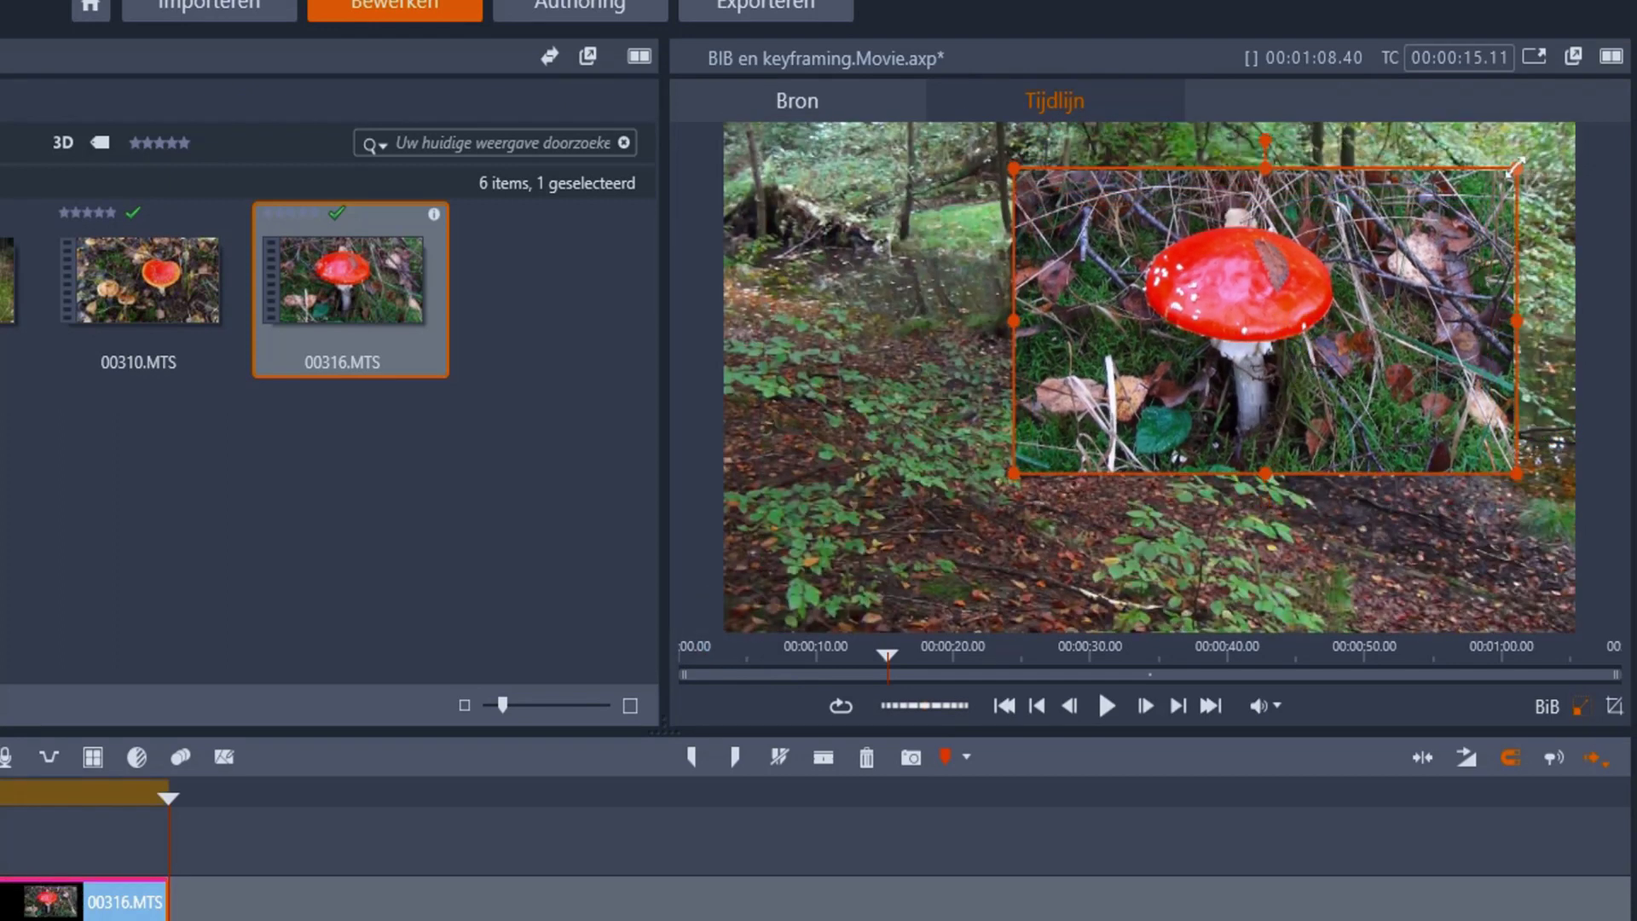
{"action": "left_click_drag", "start_coordinate": [1519, 169], "coordinate": [1442, 222]}
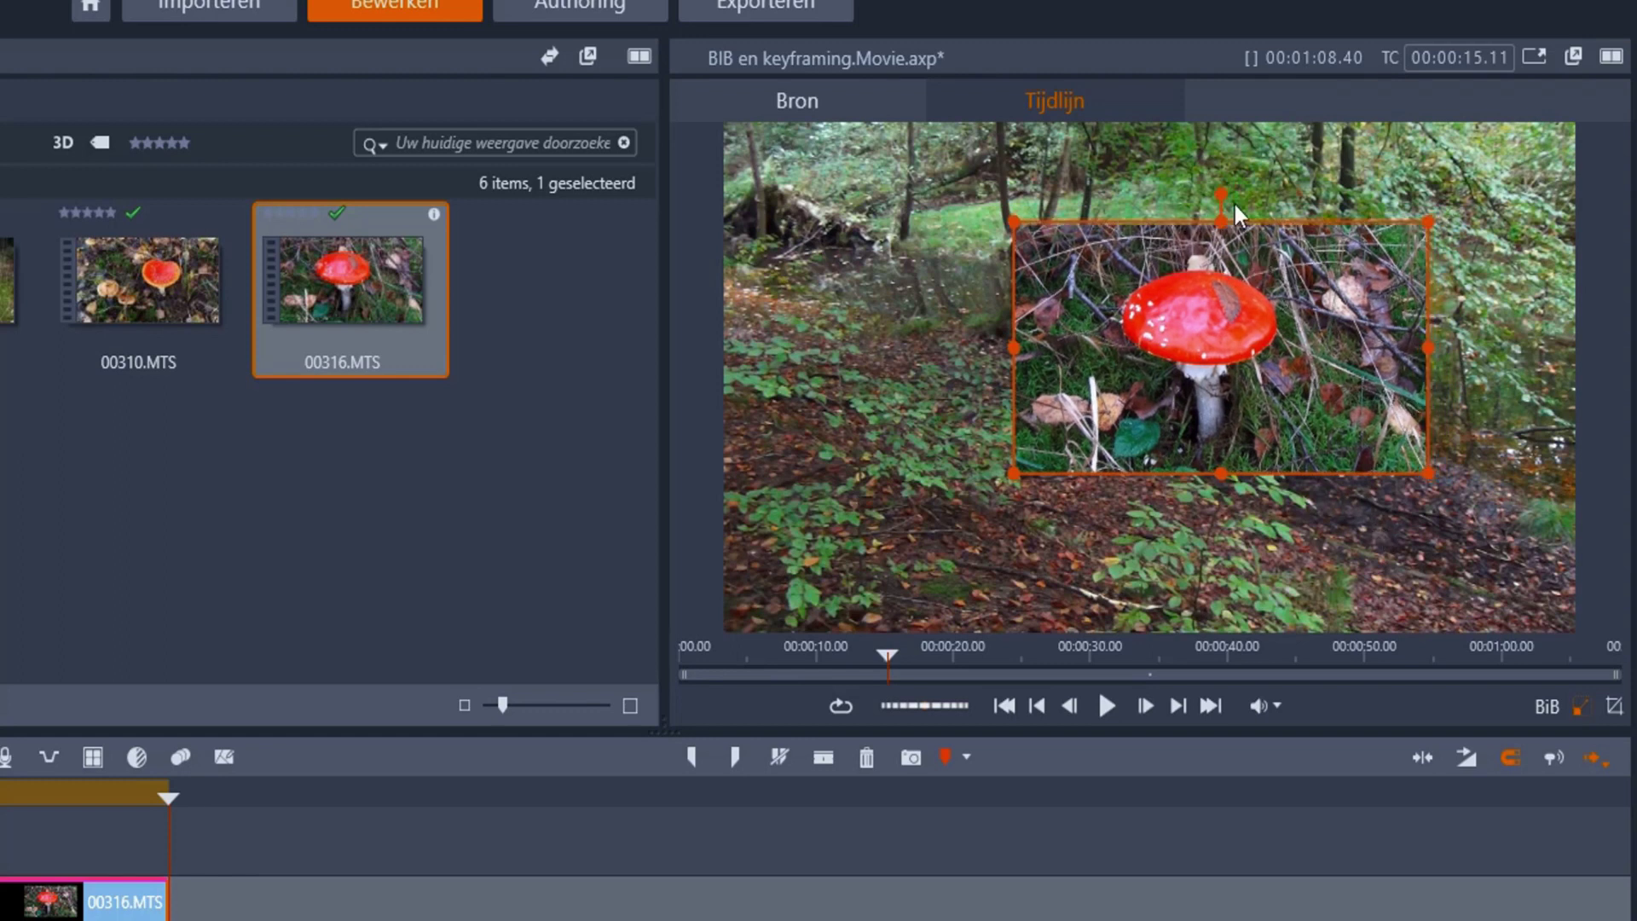
{"action": "left_click_drag", "start_coordinate": [1220, 194], "coordinate": [1265, 201]}
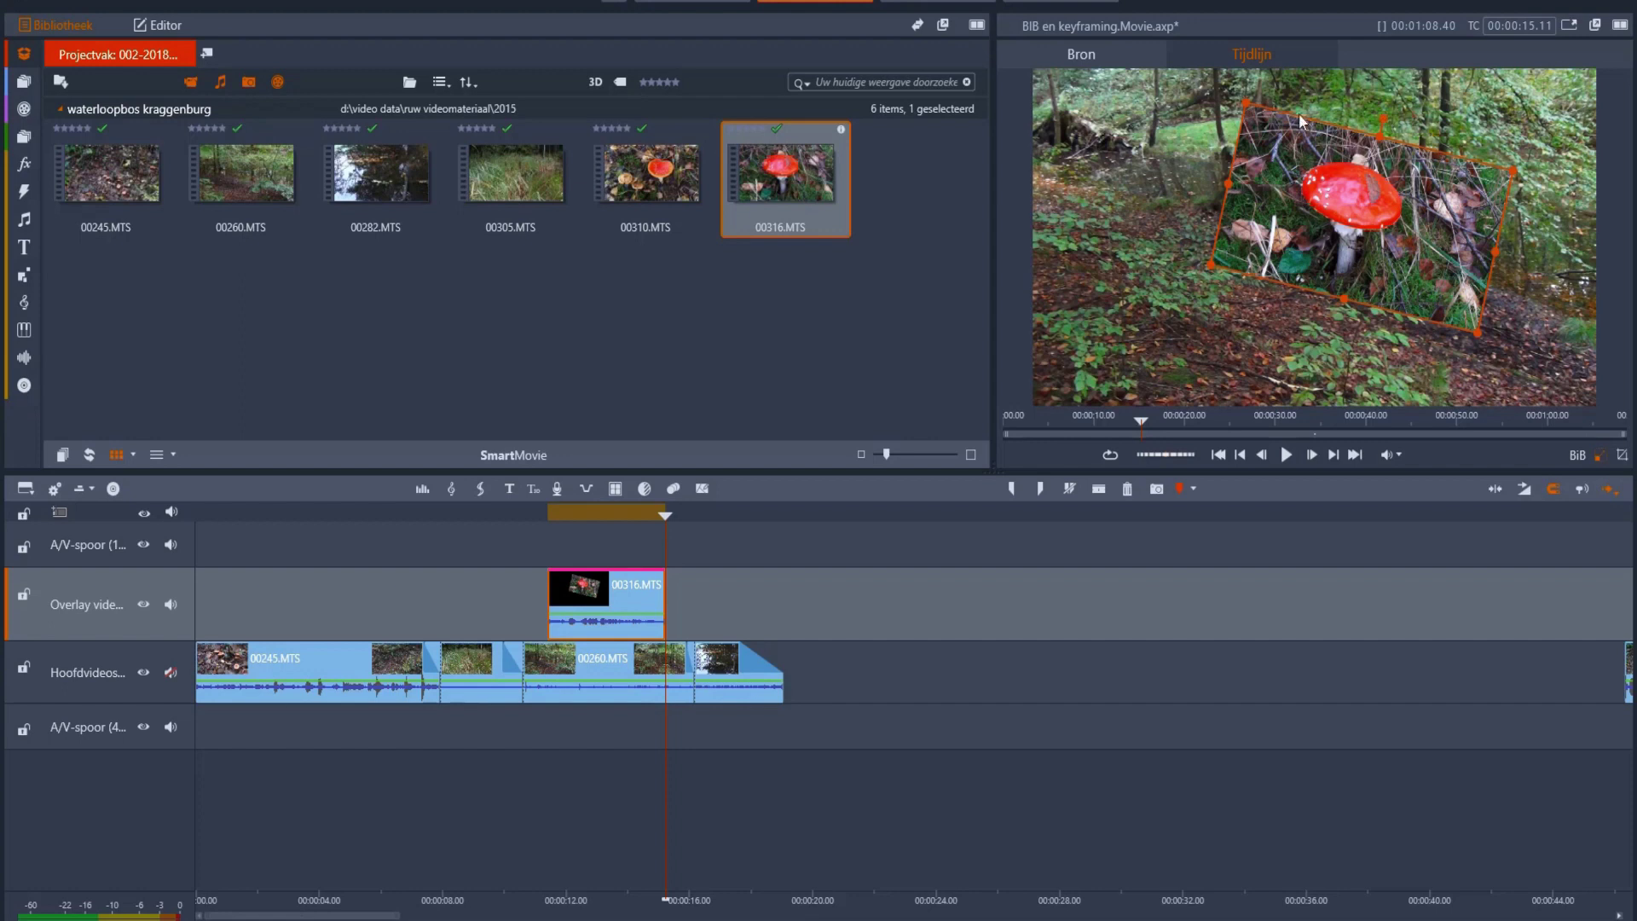
Reset the rotation of overlay clip 00316.MTS to 0 in its clip properties
{"action": "left_click", "coordinate": [160, 21]}
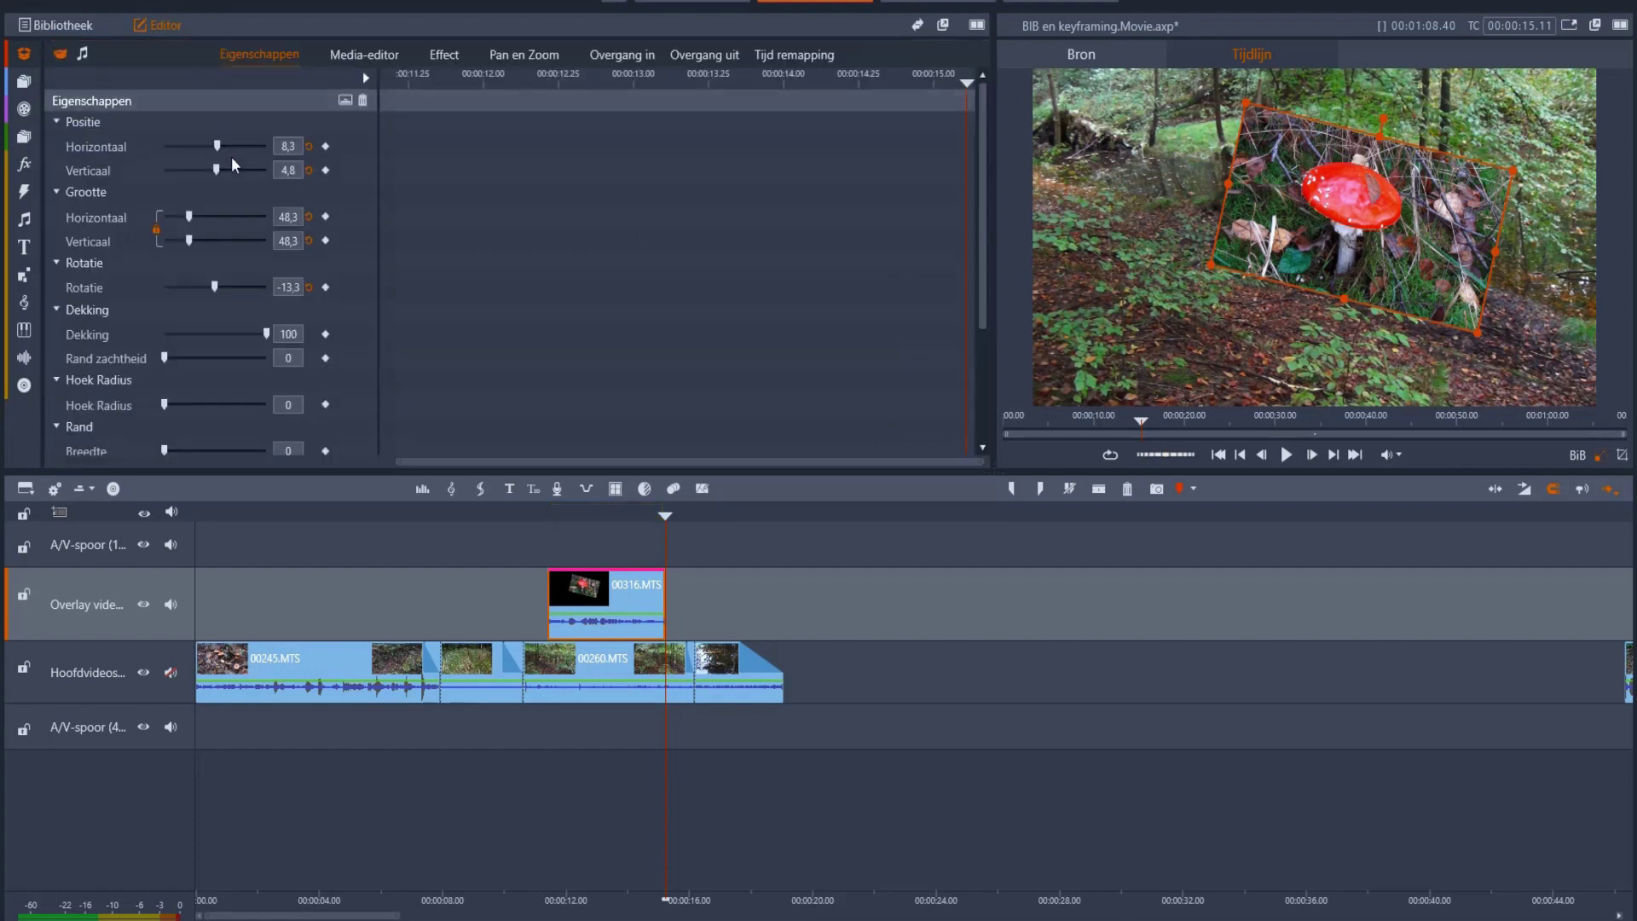
{"action": "left_click", "coordinate": [286, 289]}
{"action": "key", "text": "BackSpace"}
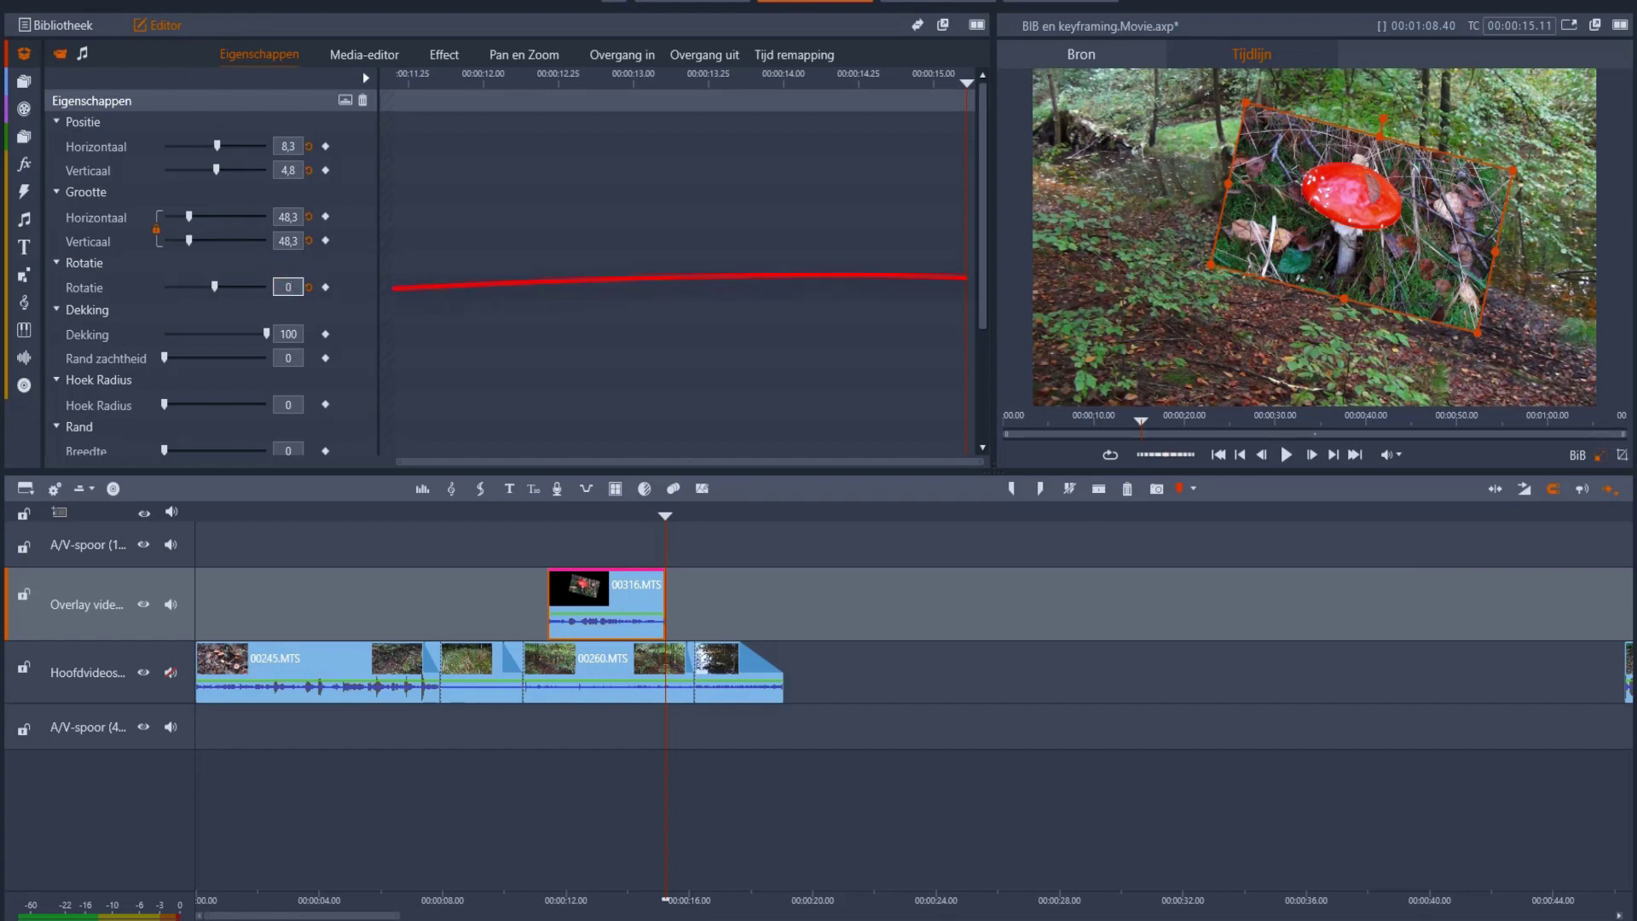
{"action": "type", "text": "0"}
{"action": "key", "text": "Return"}
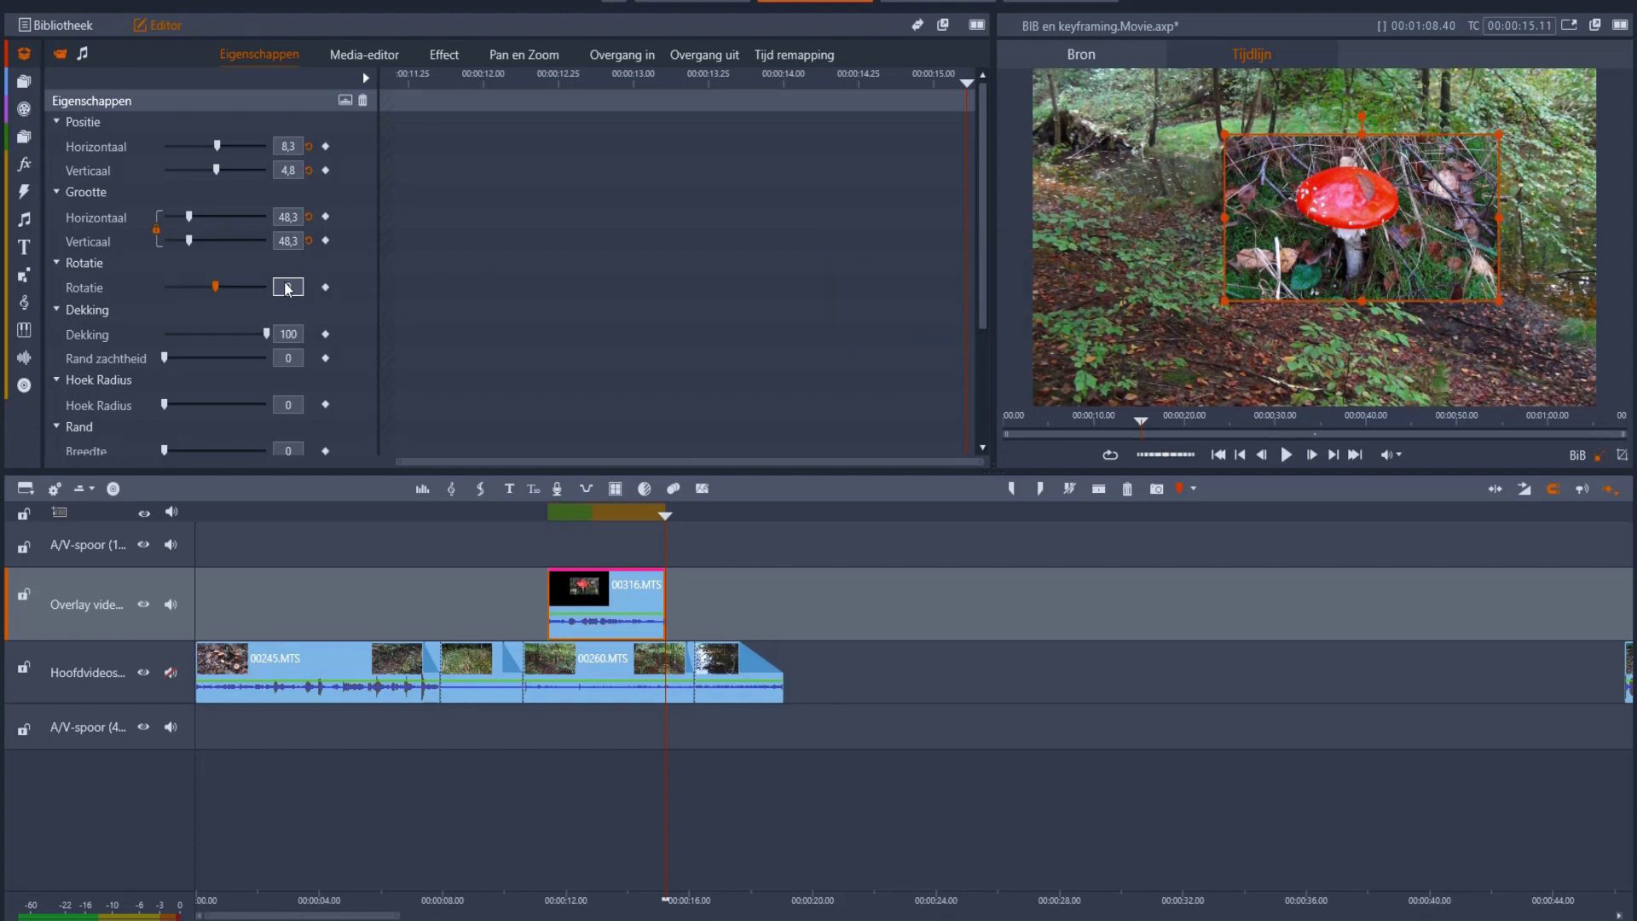
{"action": "key", "text": "ctrl+z"}
{"action": "double_click", "coordinate": [83, 289]}
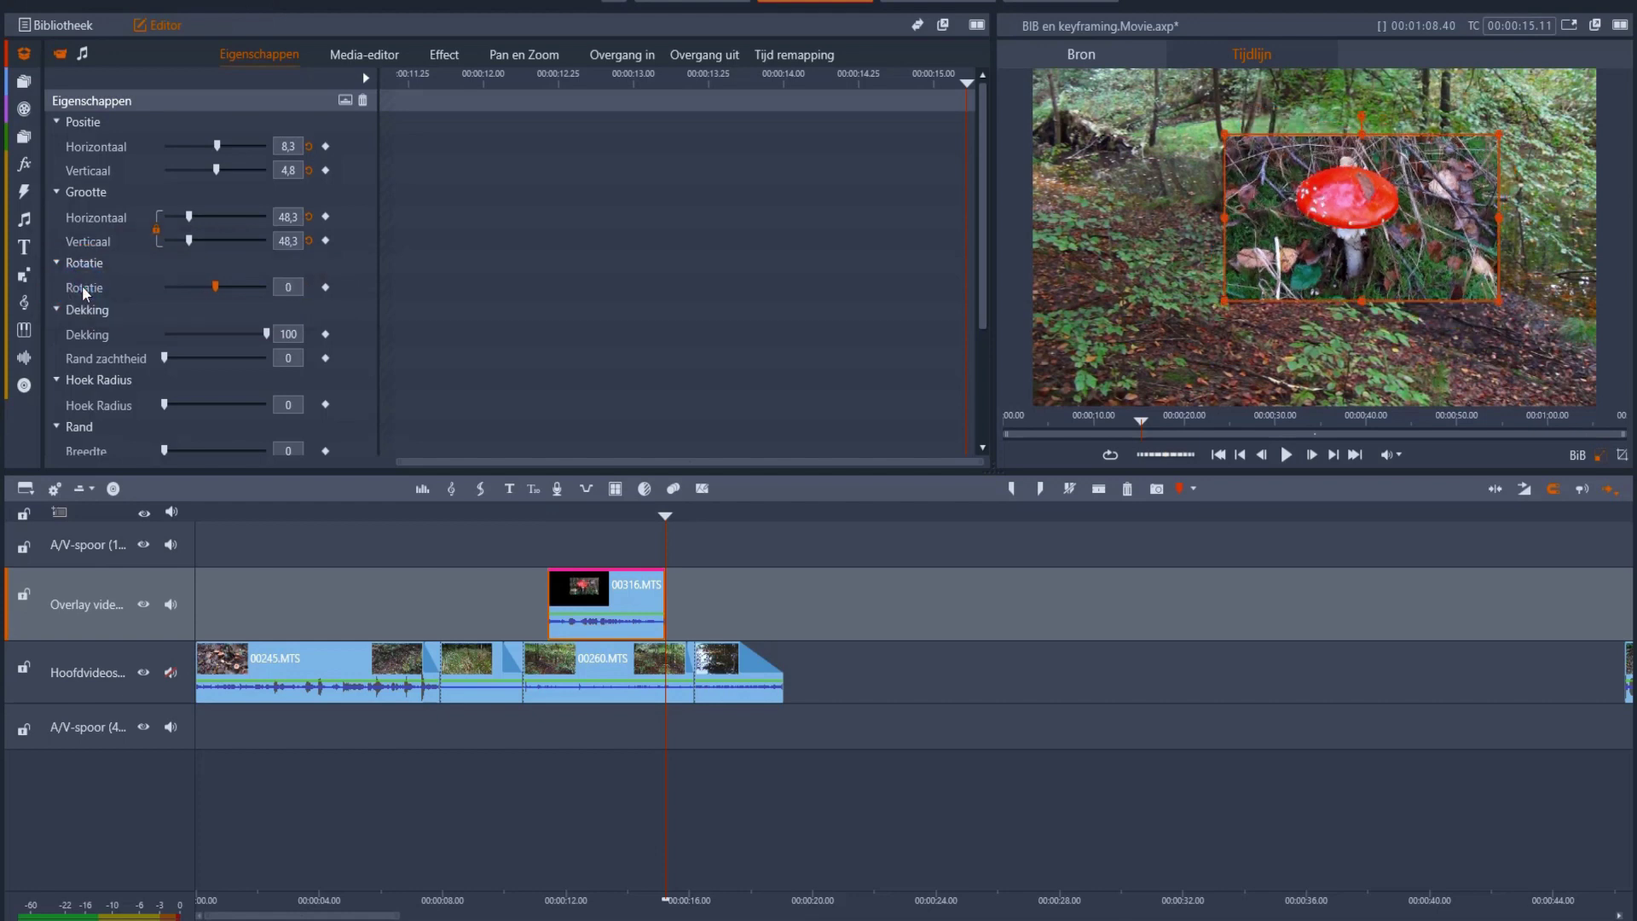
Move the overlay into the frame's upper-right corner and crop its left and right sides closer around the mushroom
{"action": "left_click", "coordinate": [1320, 254]}
{"action": "left_click_drag", "start_coordinate": [1320, 254], "coordinate": [1401, 205]}
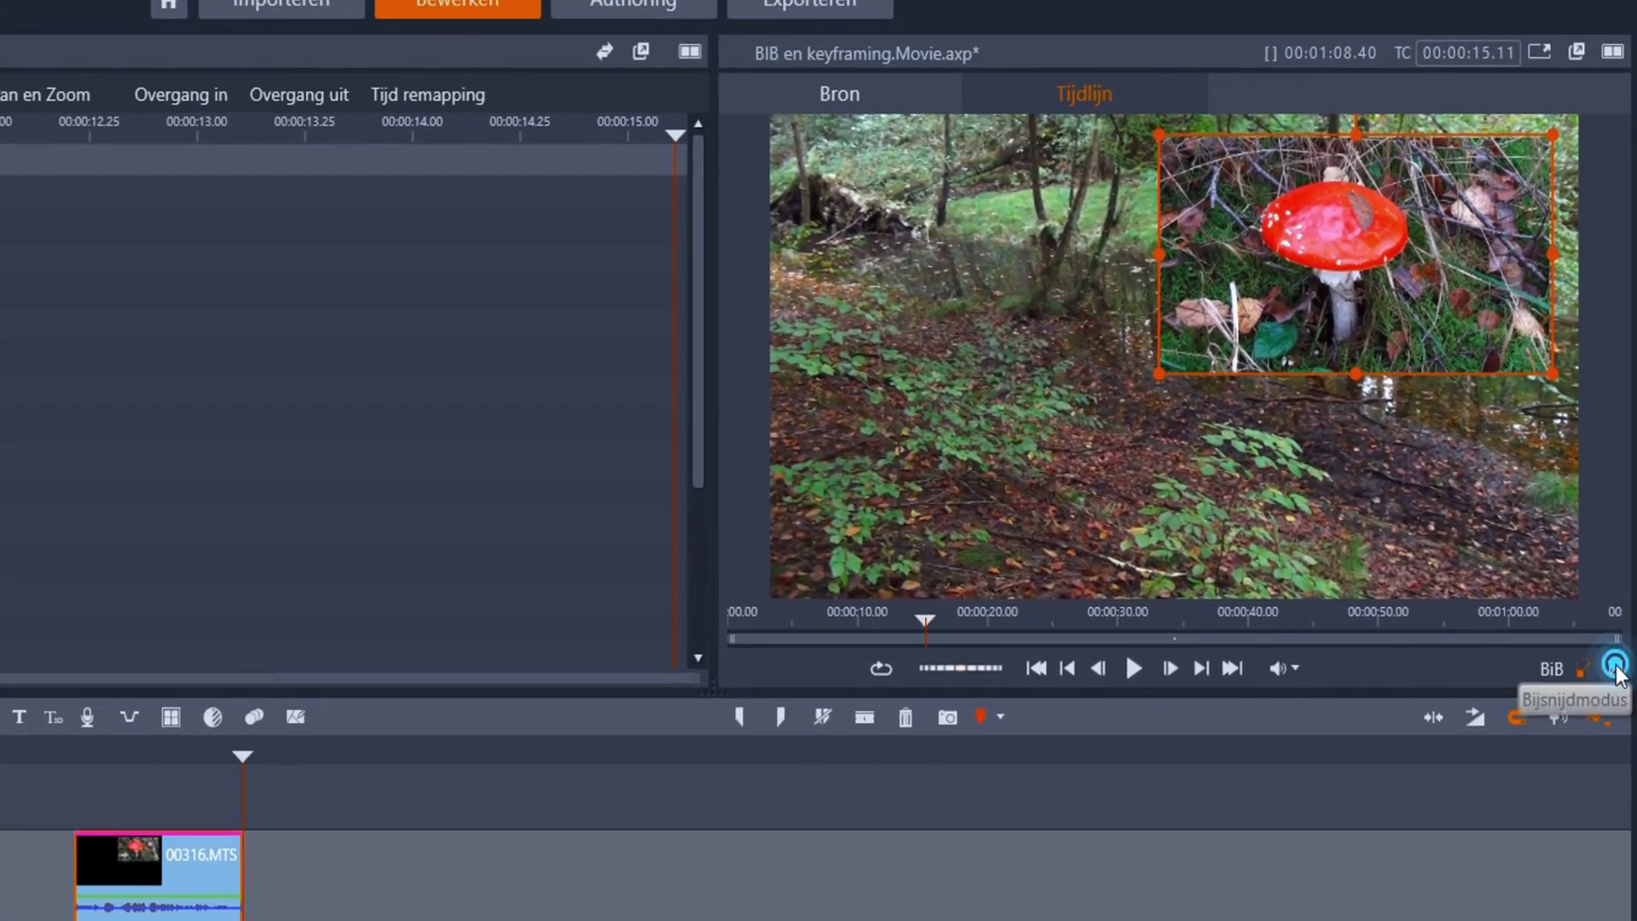
{"action": "left_click", "coordinate": [1614, 665]}
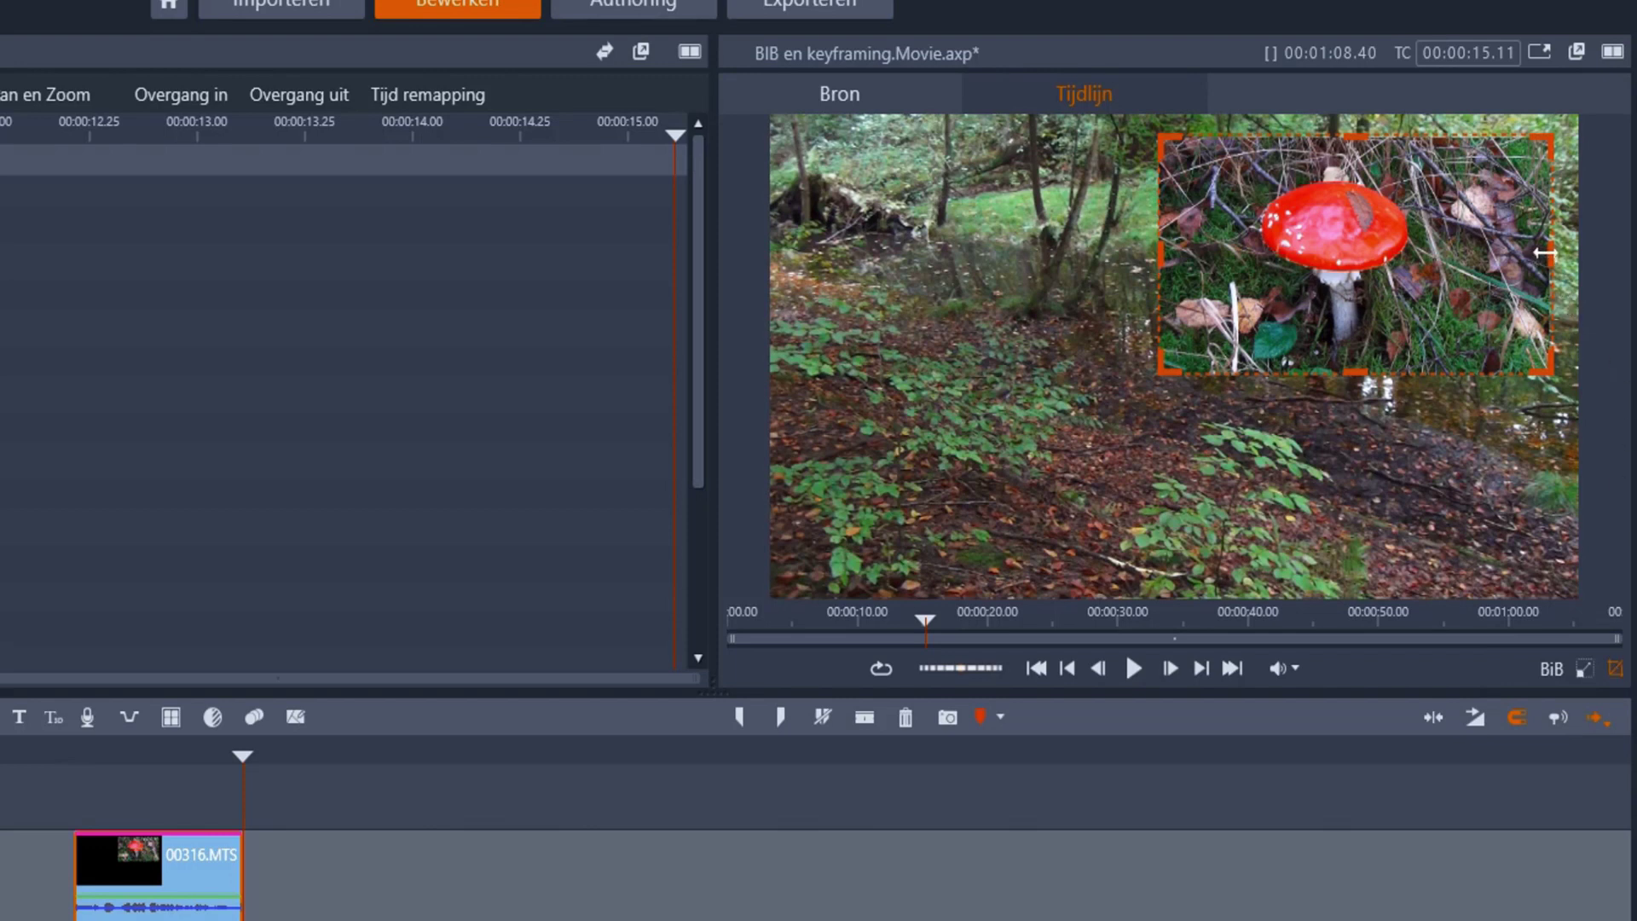
{"action": "left_click_drag", "start_coordinate": [1531, 253], "coordinate": [1453, 252]}
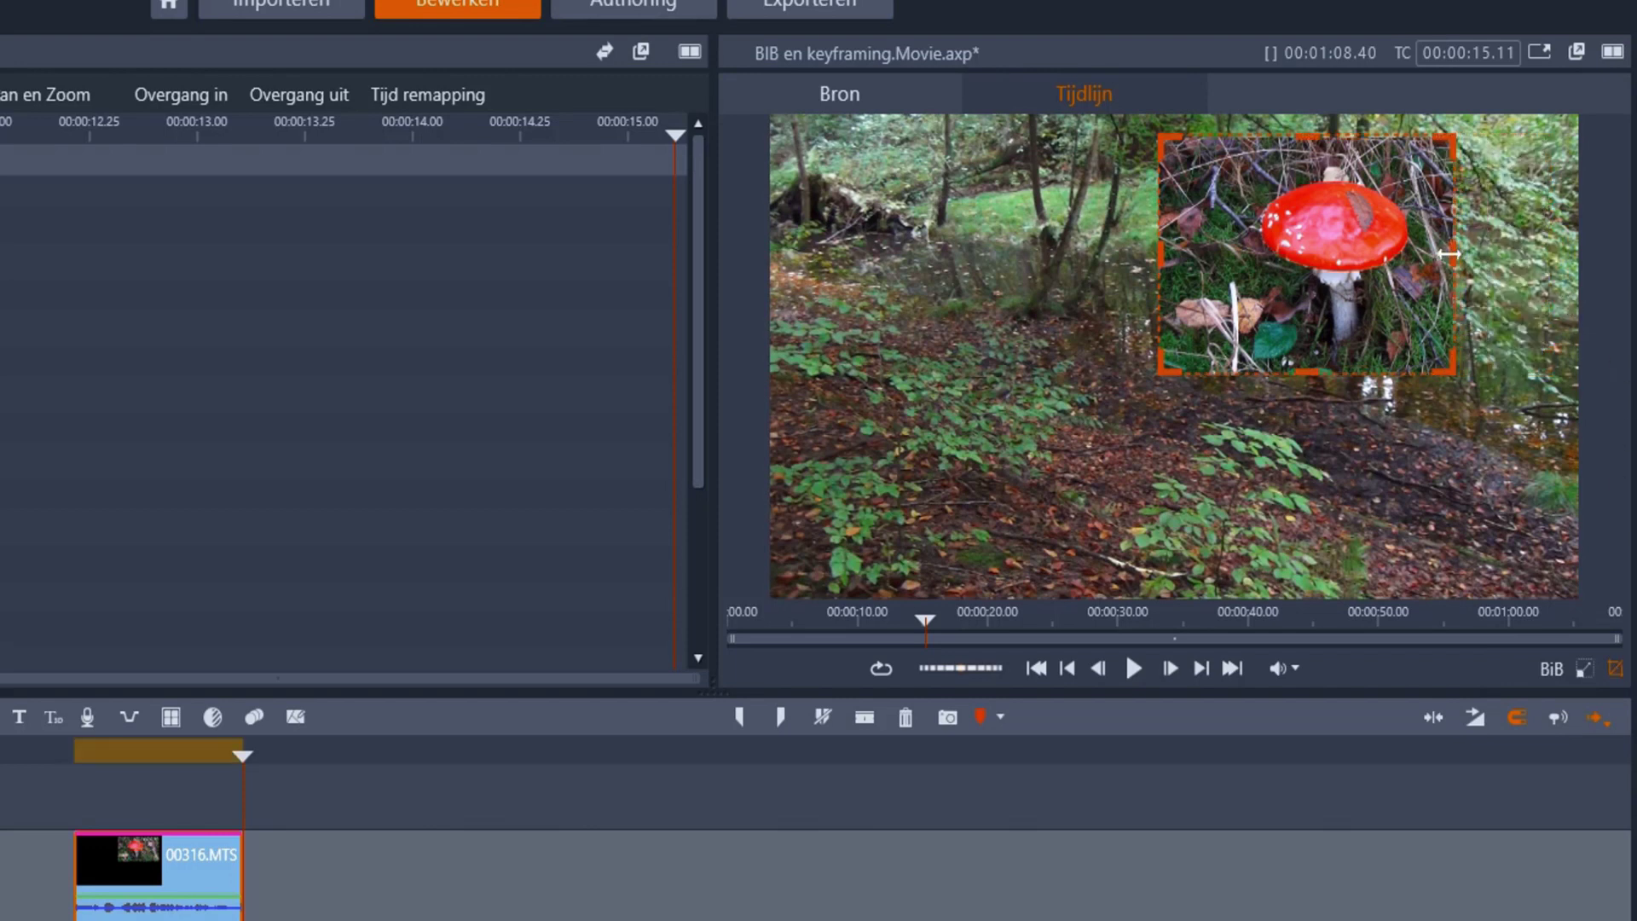
{"action": "left_click_drag", "start_coordinate": [1159, 252], "coordinate": [1406, 260]}
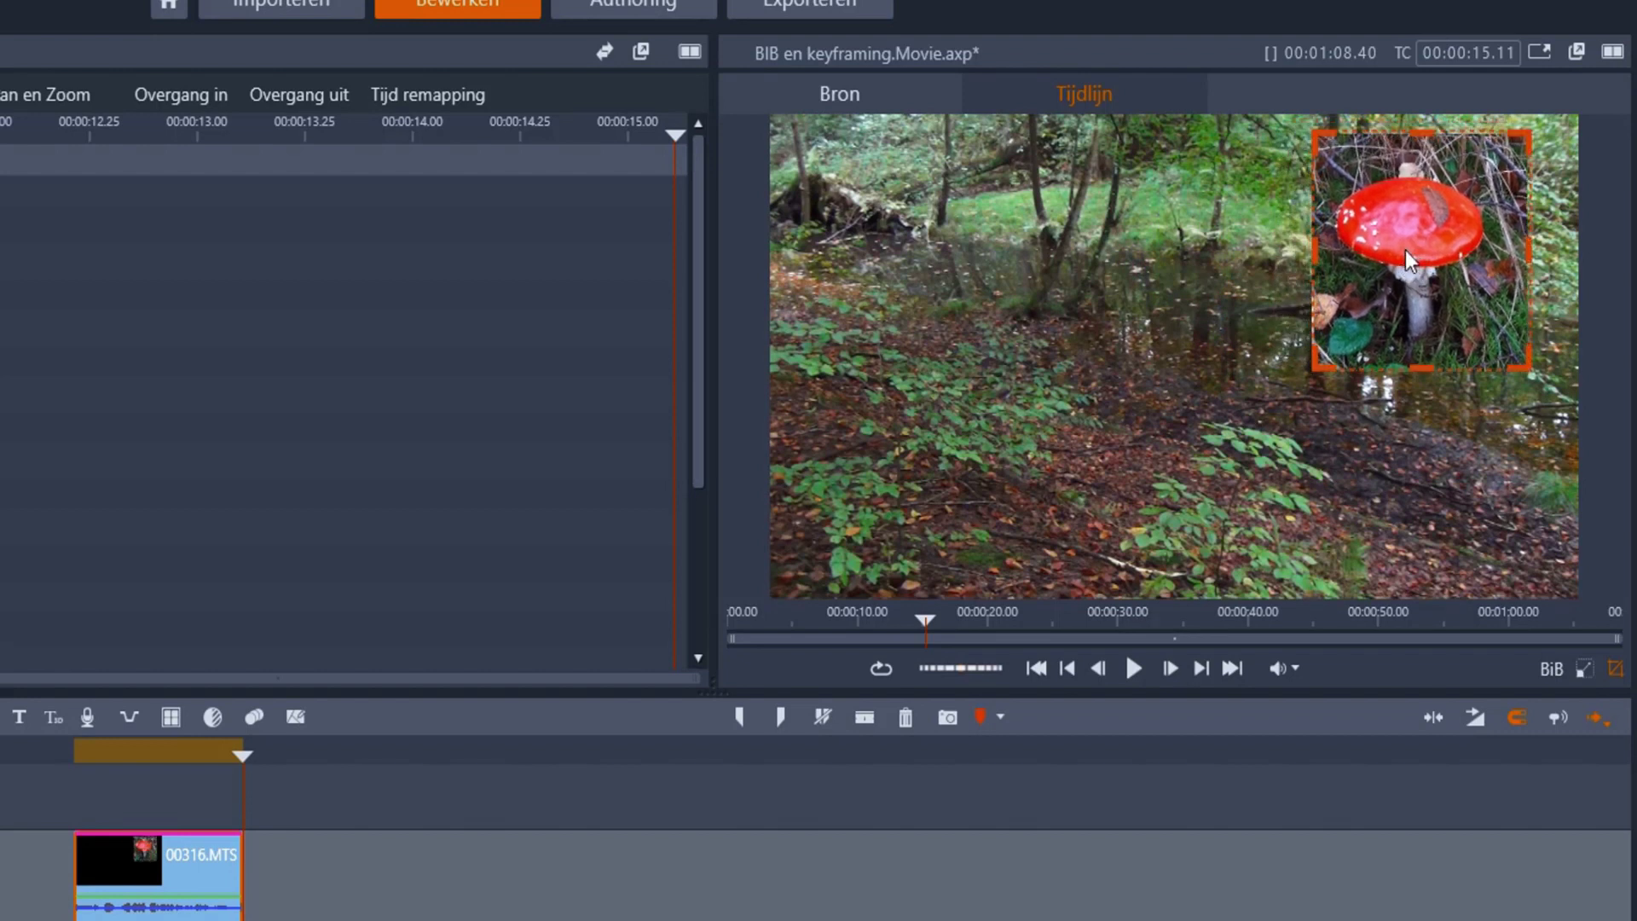
{"action": "left_click", "coordinate": [1614, 669]}
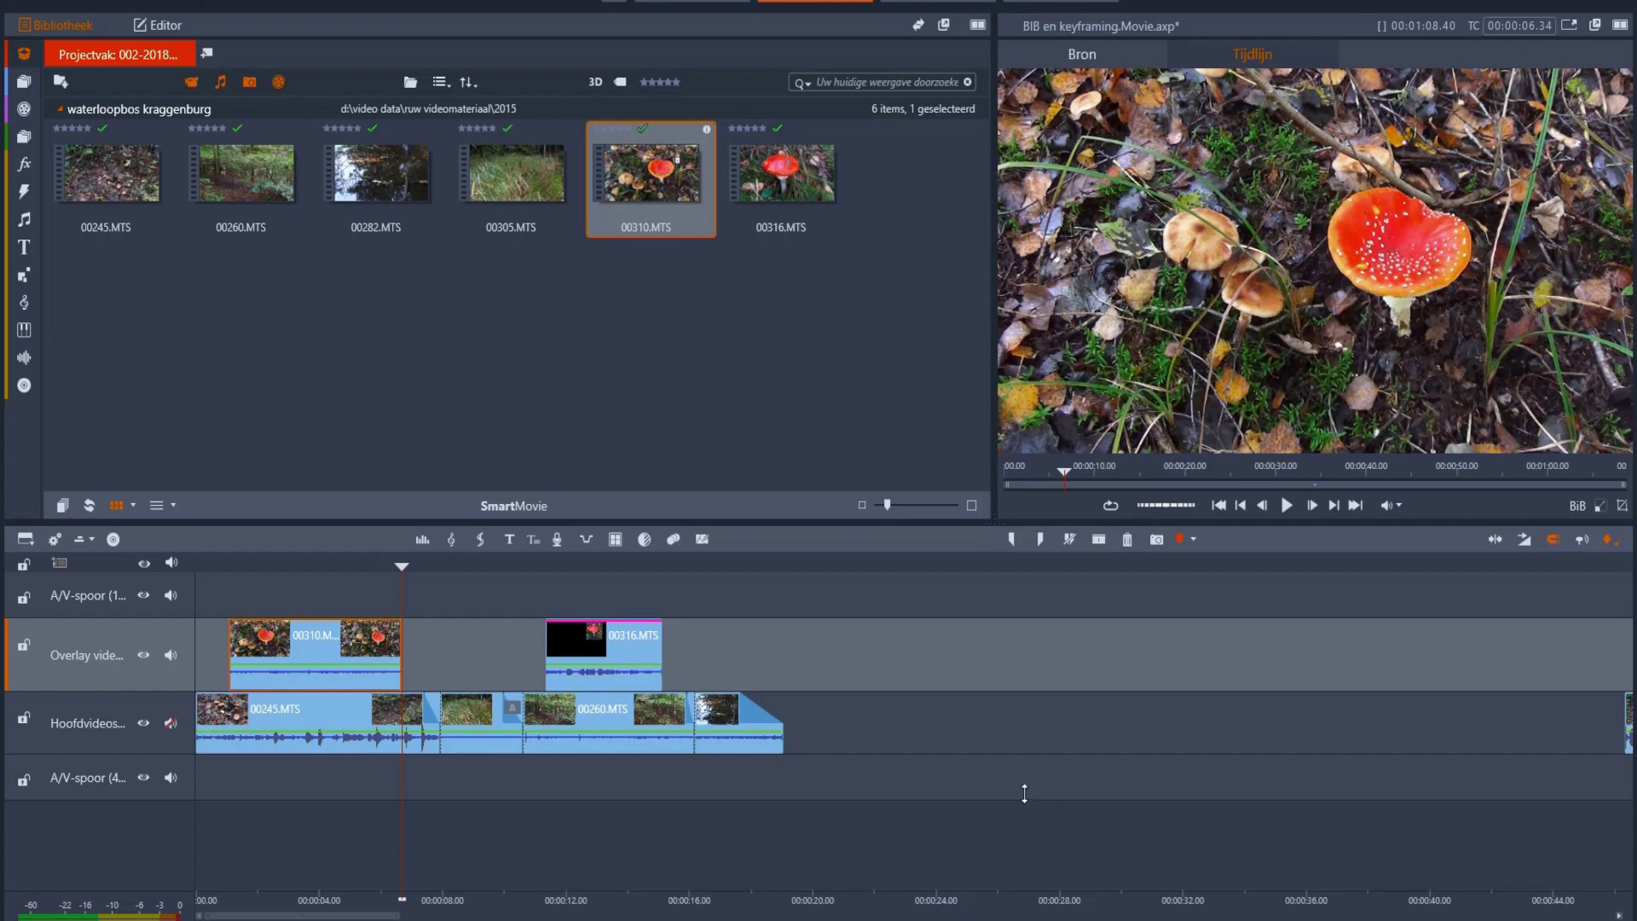
Enable keyframing for the position and size of overlay clip 00310.MTS at about 1.5 seconds on the timeline
{"action": "left_click", "coordinate": [329, 661]}
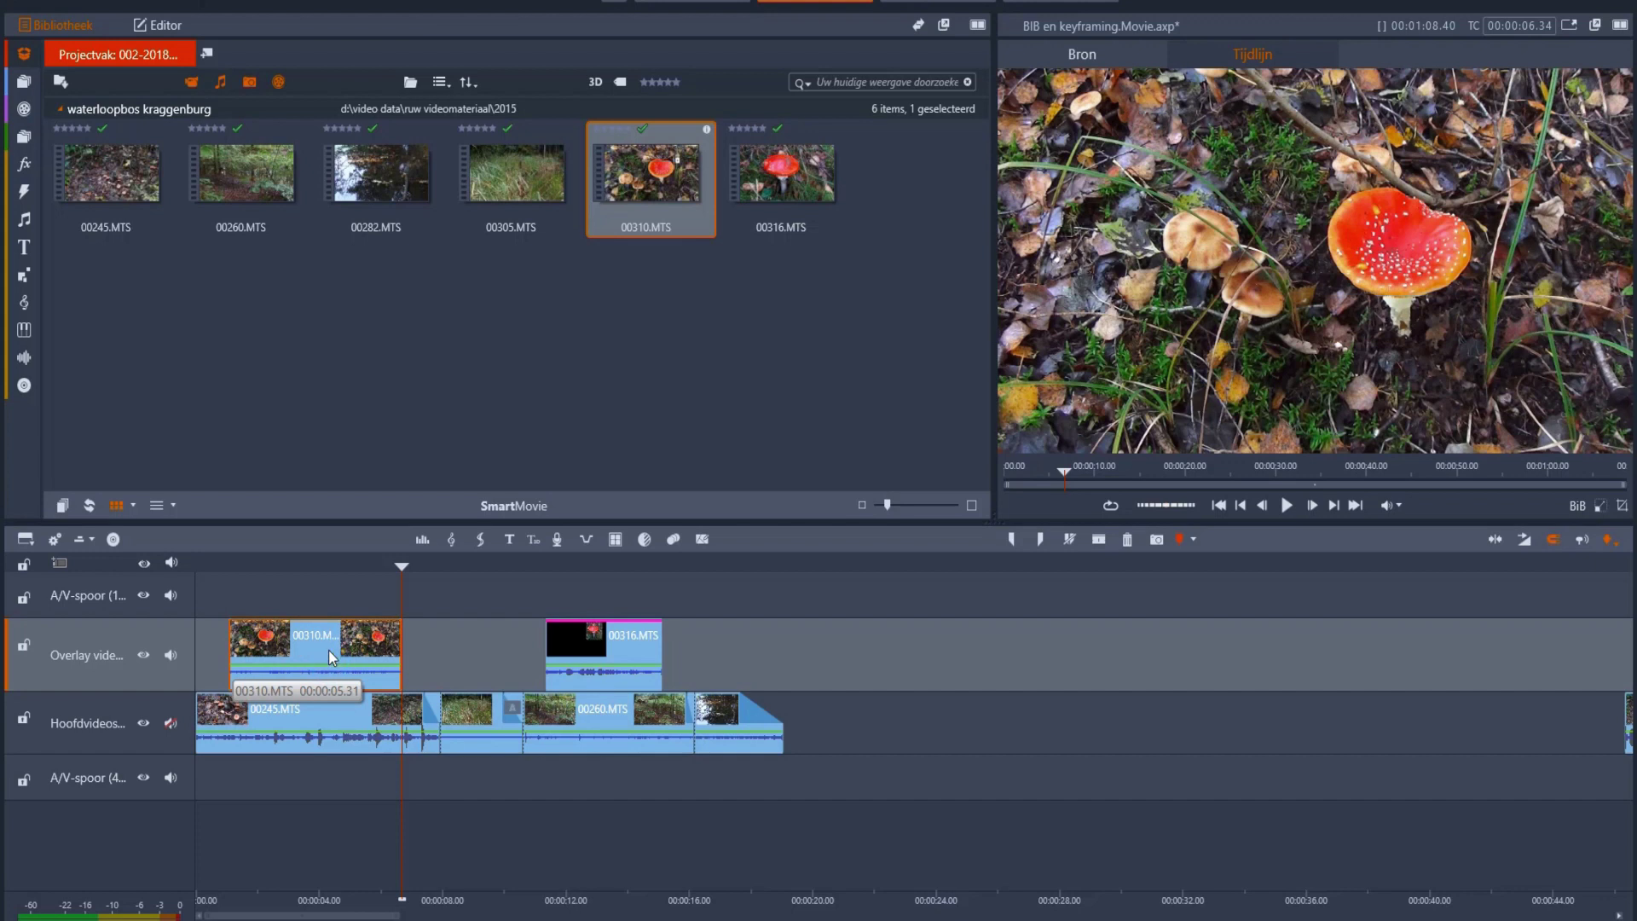
{"action": "left_click", "coordinate": [143, 28]}
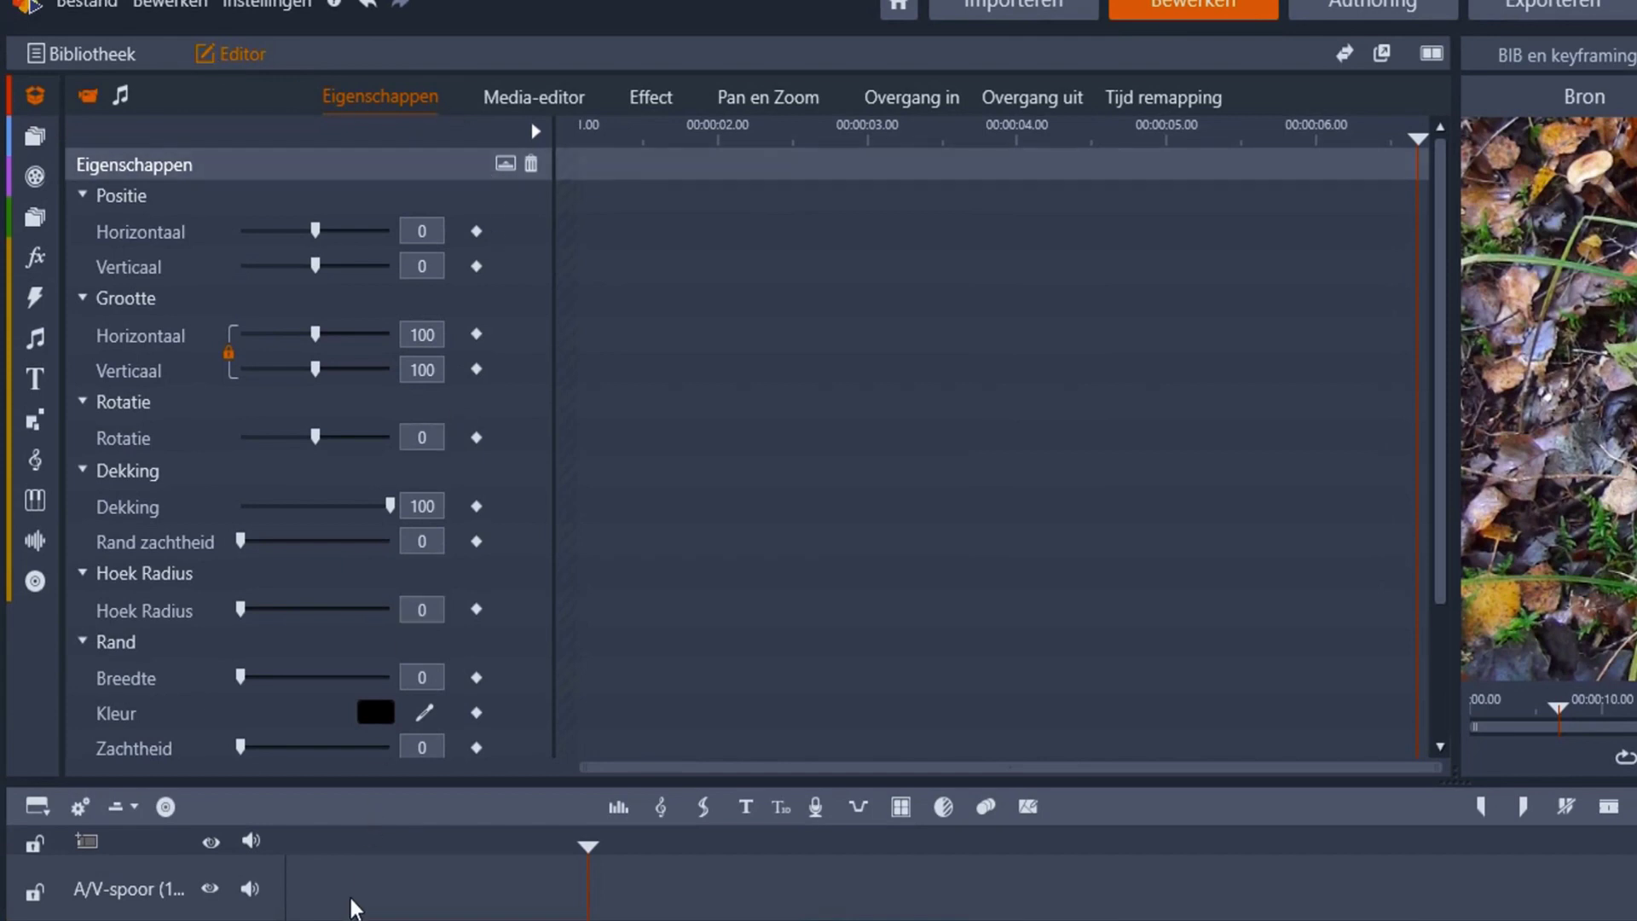
{"action": "left_click", "coordinate": [350, 844]}
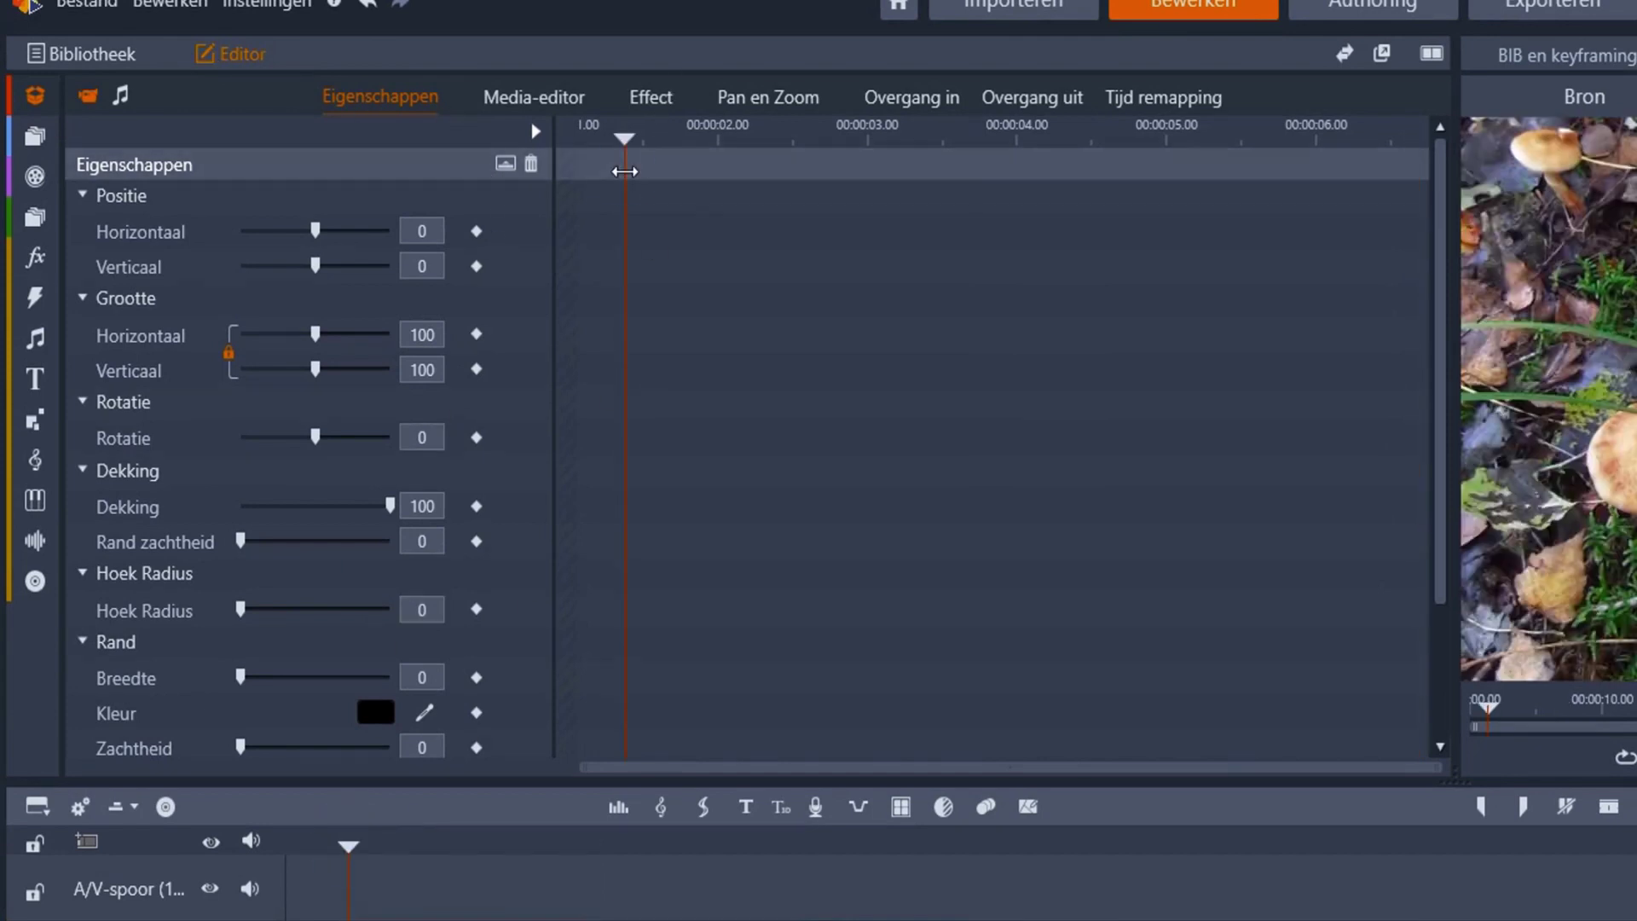
{"action": "left_click_drag", "start_coordinate": [584, 172], "coordinate": [643, 181]}
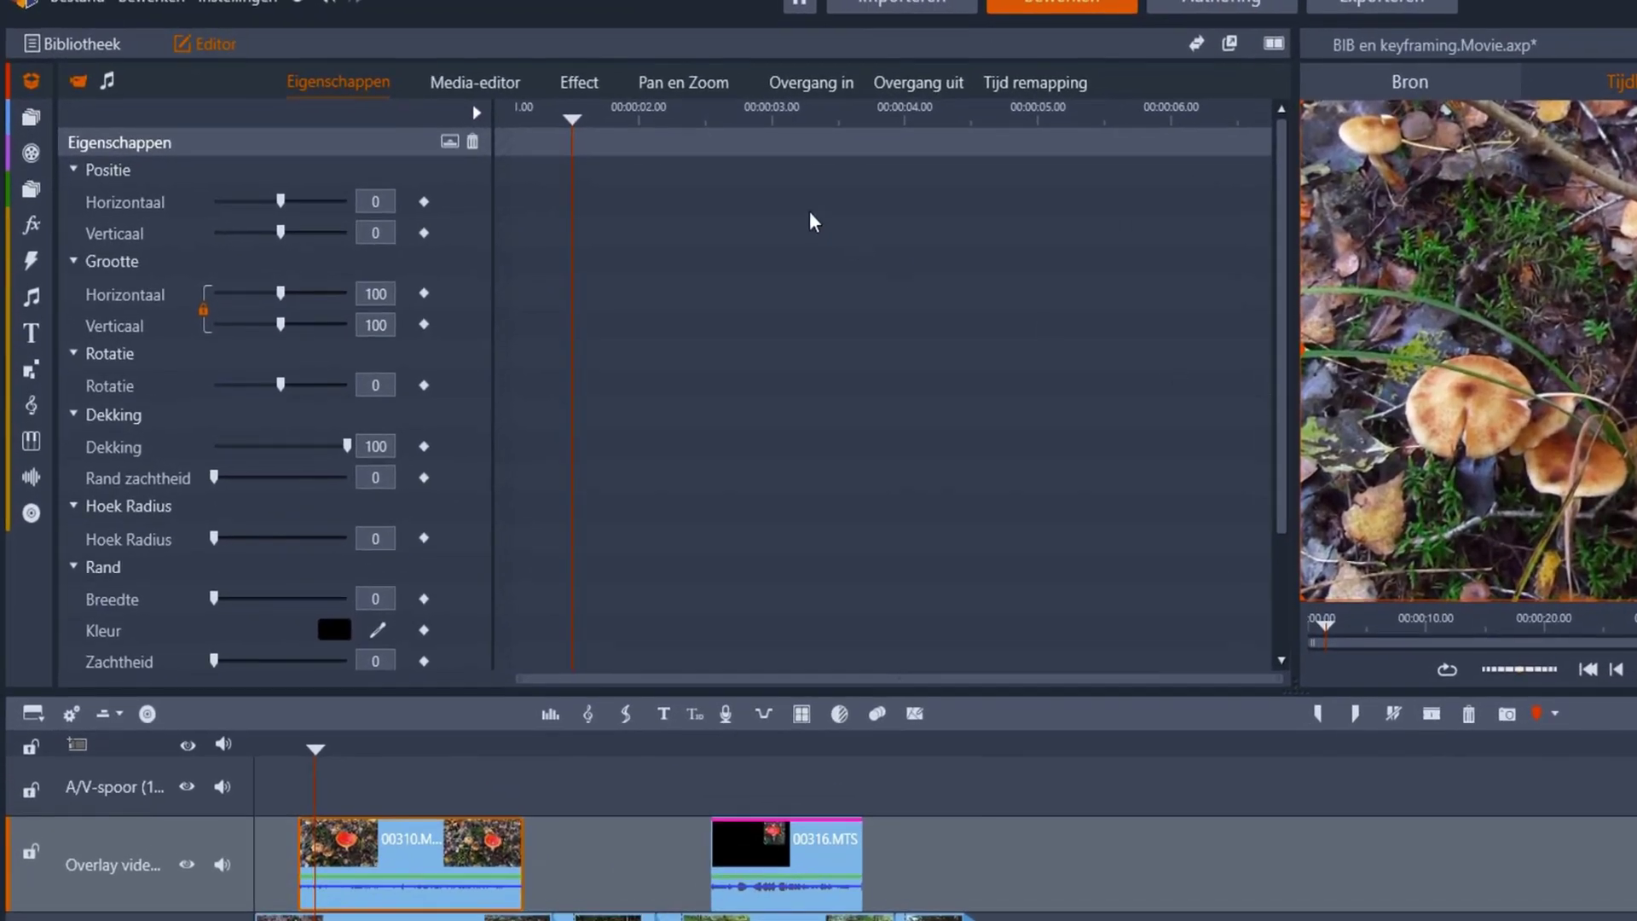
{"action": "left_click", "coordinate": [423, 203]}
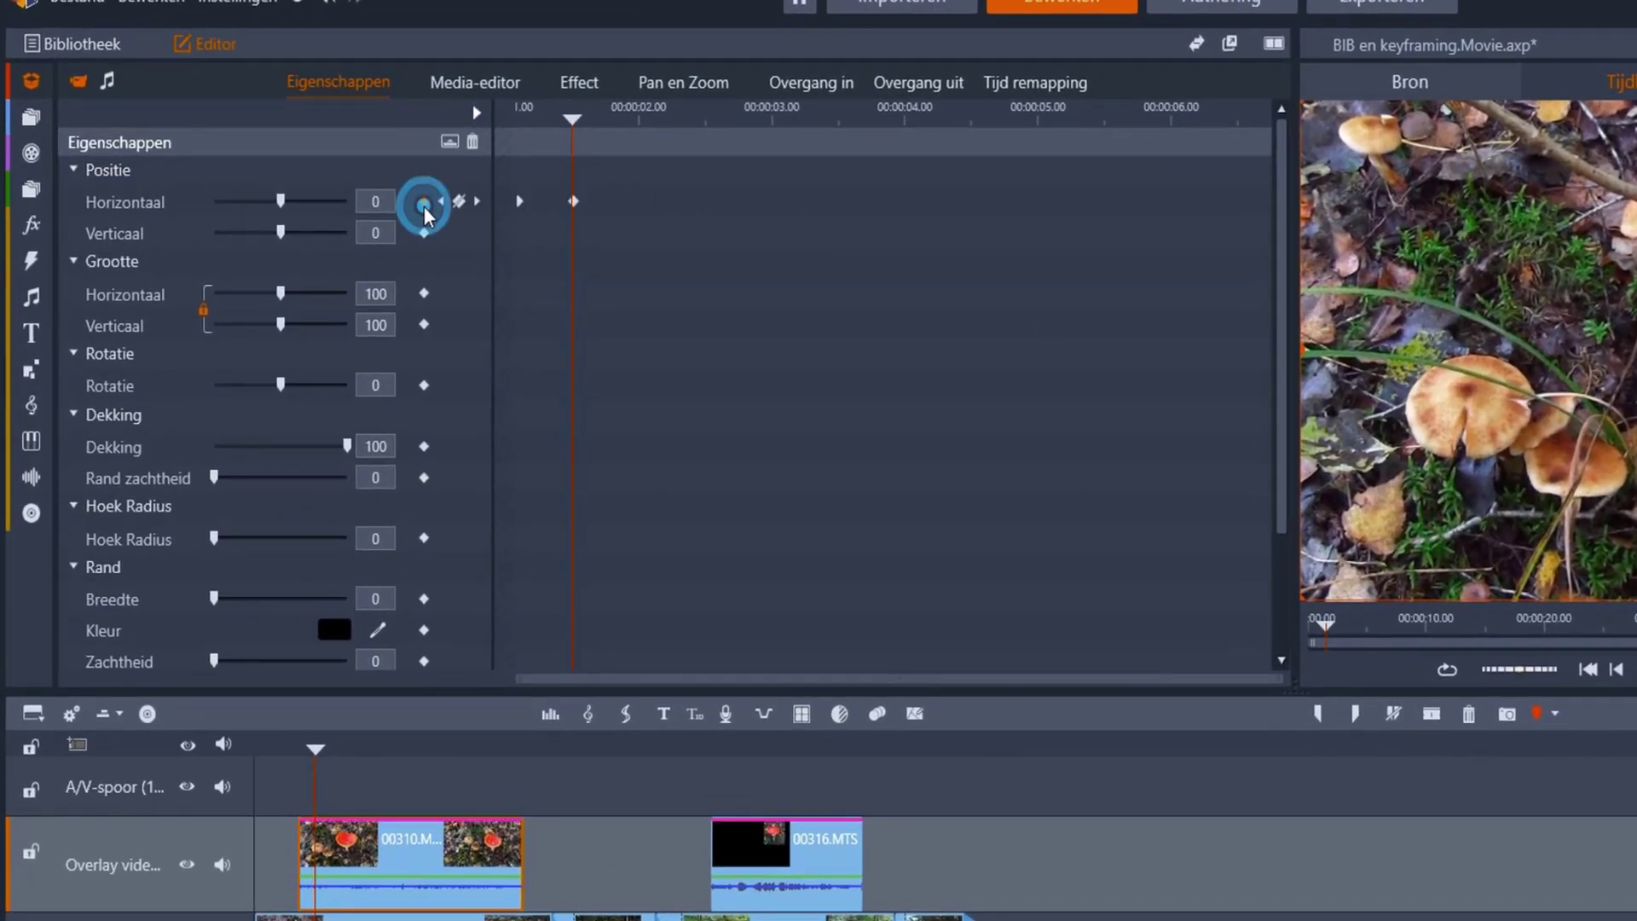
{"action": "left_click", "coordinate": [424, 233]}
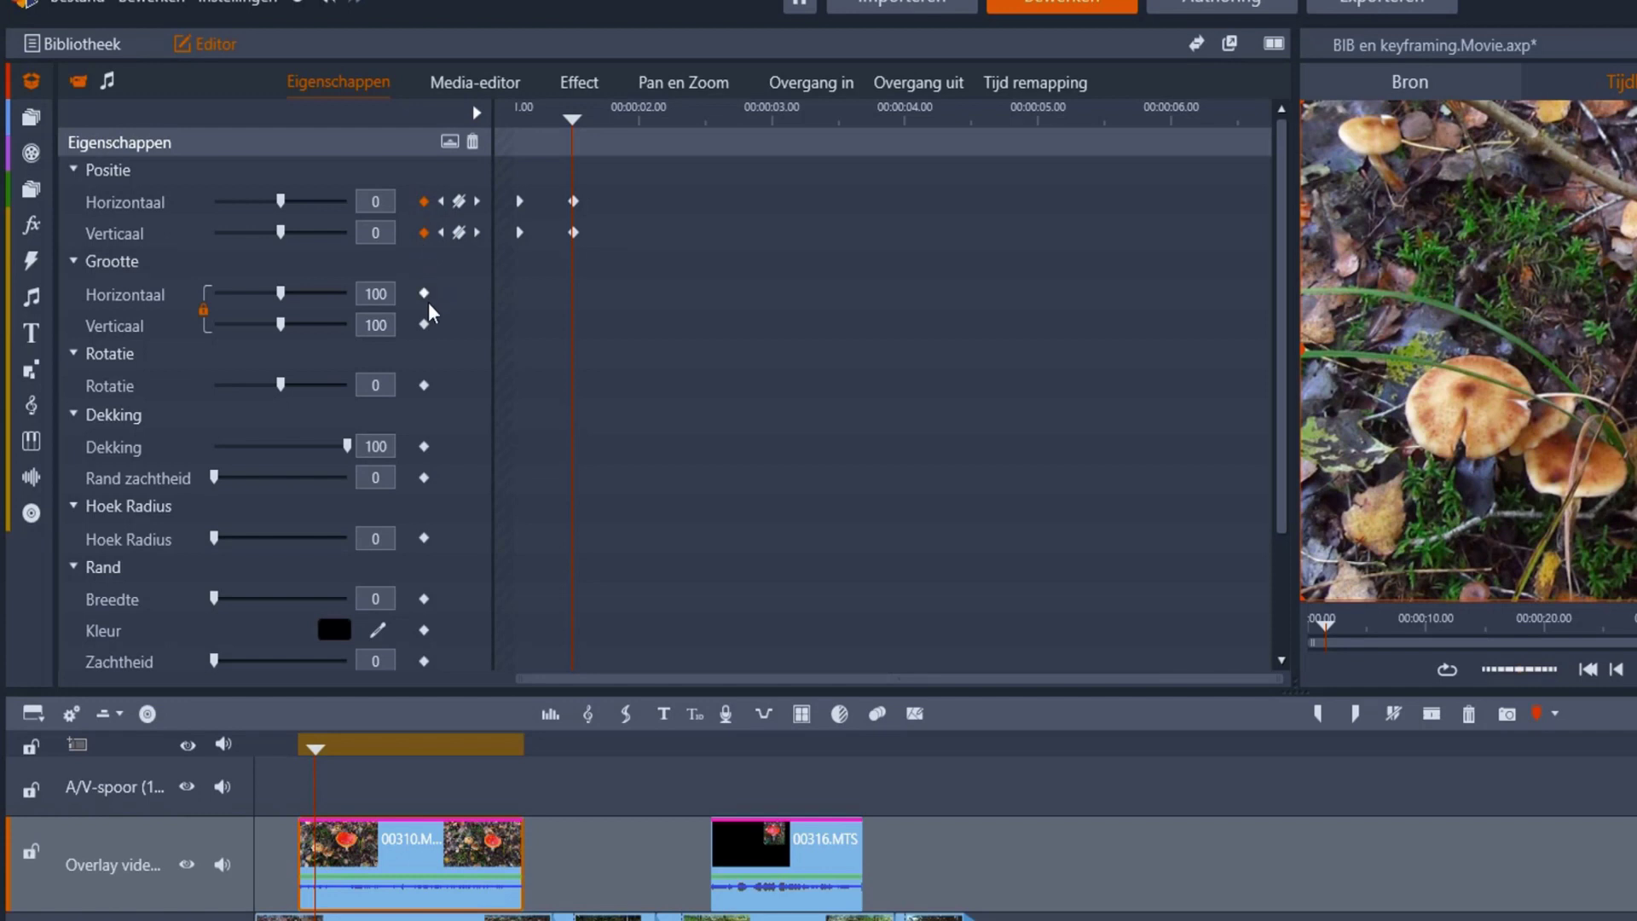
{"action": "left_click", "coordinate": [424, 295]}
Add horizontal and vertical position and size keyframes to clip 00310.MTS at 00:00:02.26
{"action": "left_click_drag", "start_coordinate": [582, 167], "coordinate": [708, 188]}
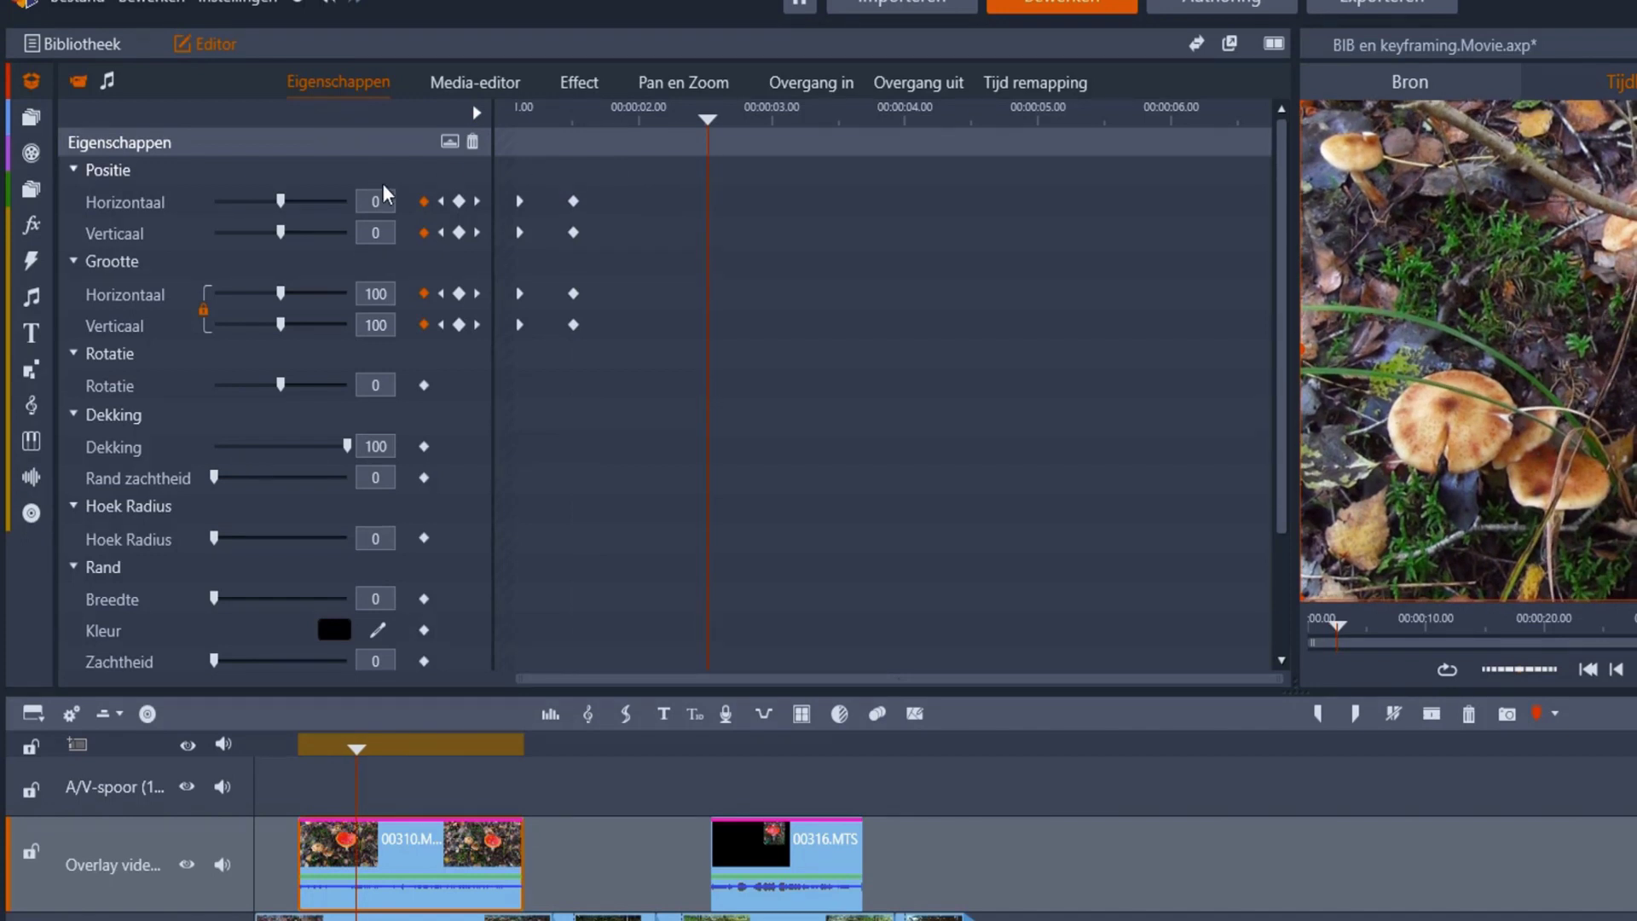
{"action": "left_click", "coordinate": [459, 201]}
{"action": "left_click", "coordinate": [459, 231]}
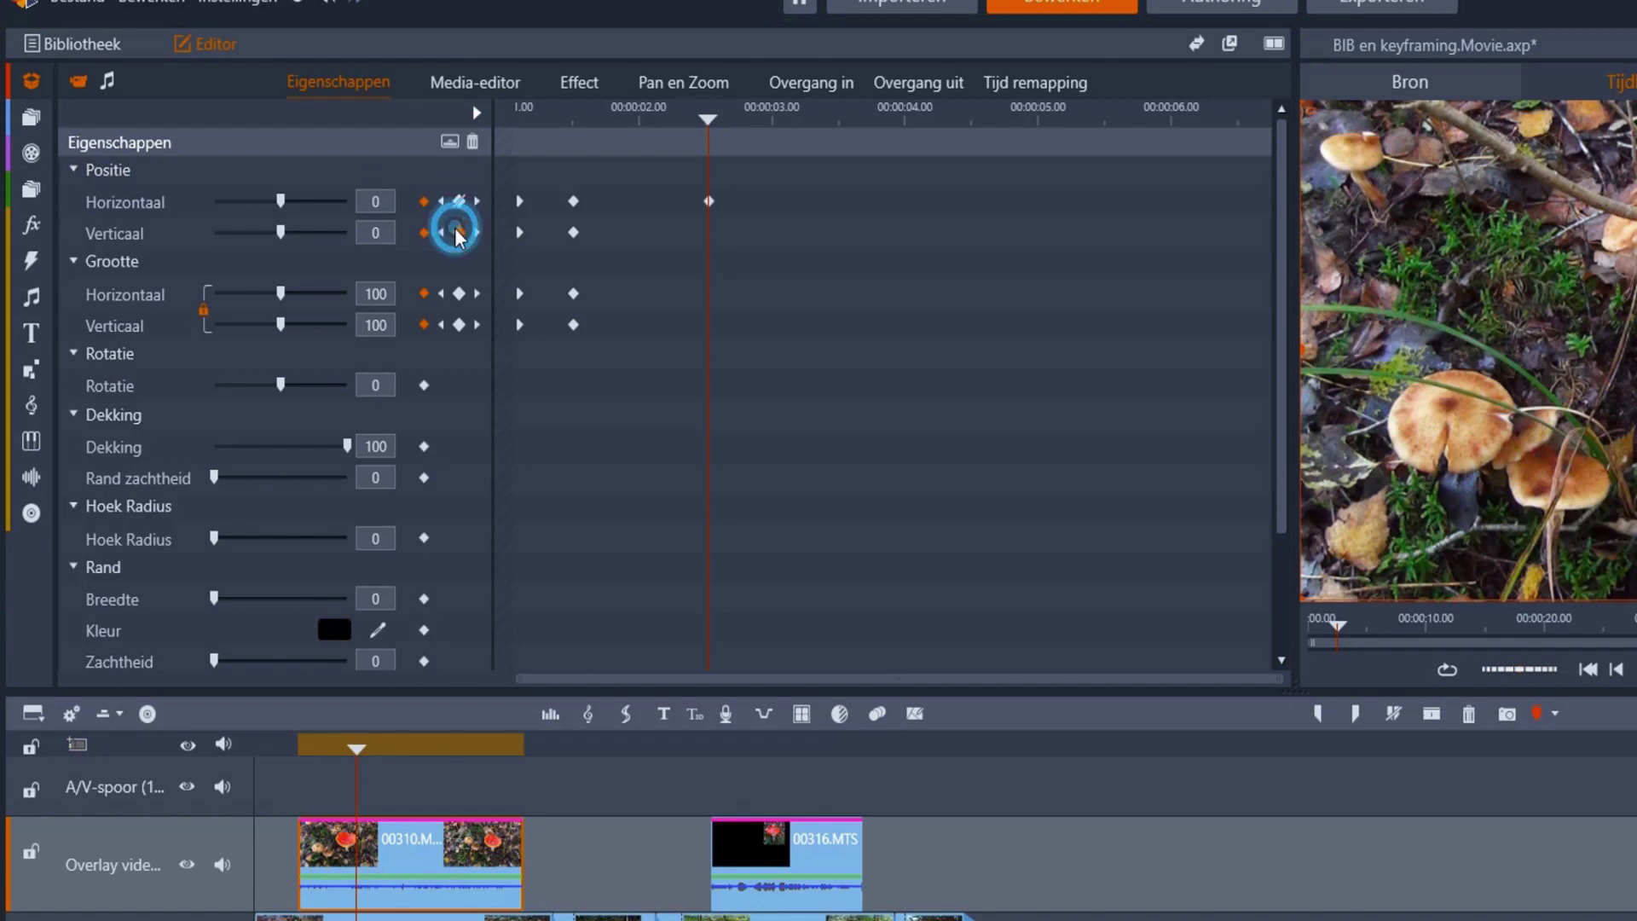
{"action": "left_click", "coordinate": [458, 293]}
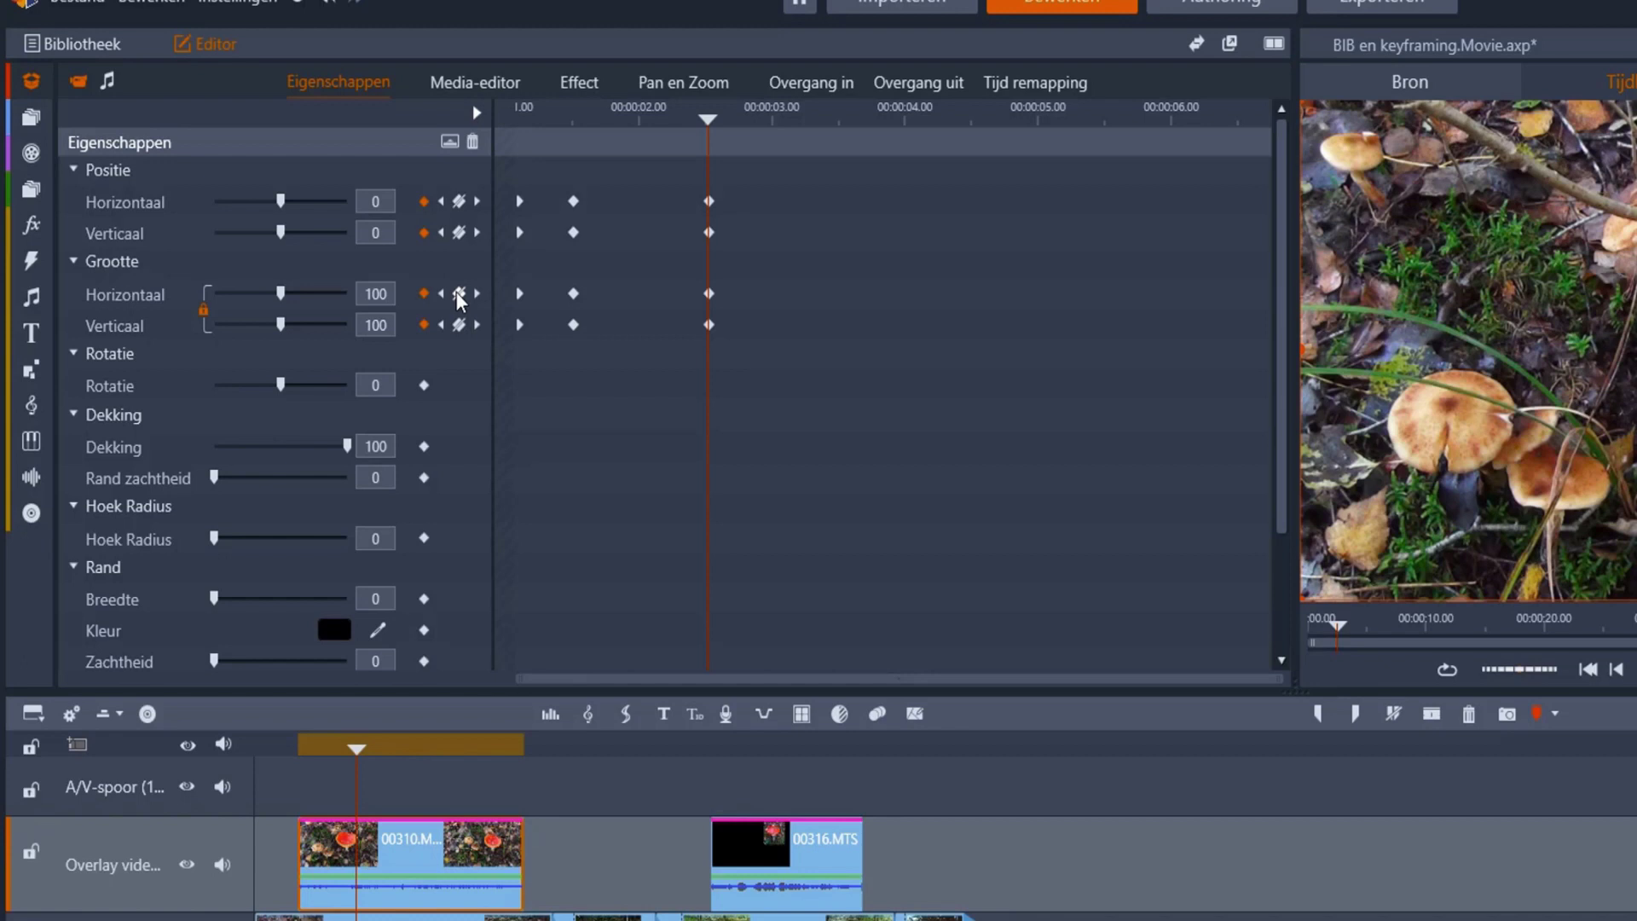
Give clip 00310.MTS a border with a width of 3 and a near-white colour (RGB 252, 246, 246)
{"action": "left_click", "coordinate": [382, 600]}
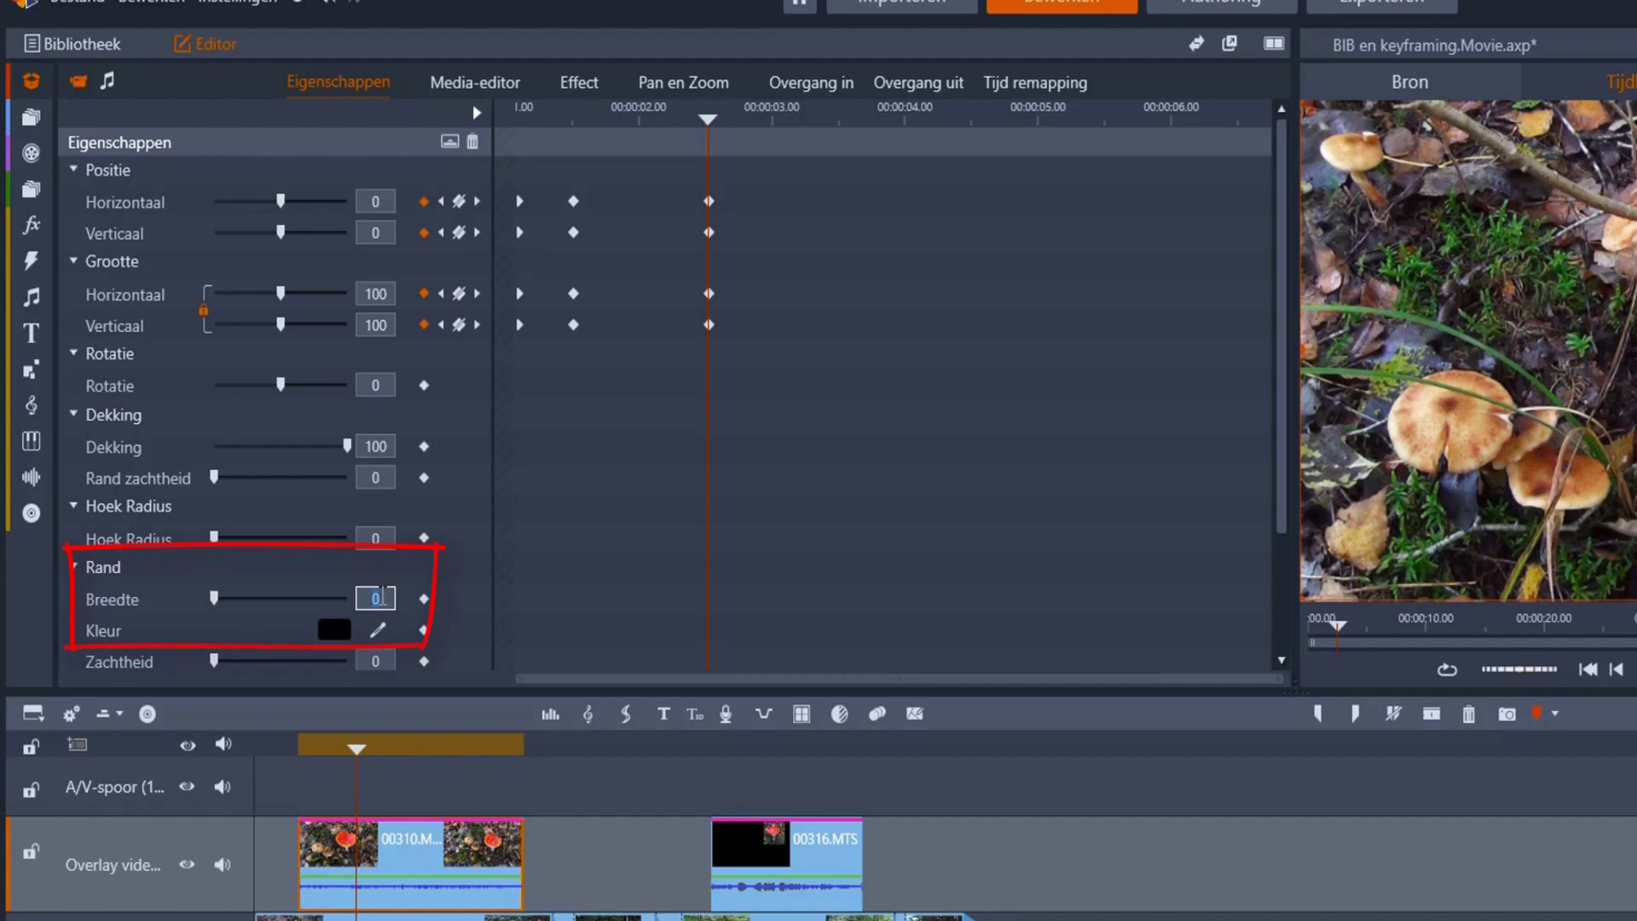
{"action": "type", "text": "3"}
{"action": "left_click", "coordinate": [334, 629]}
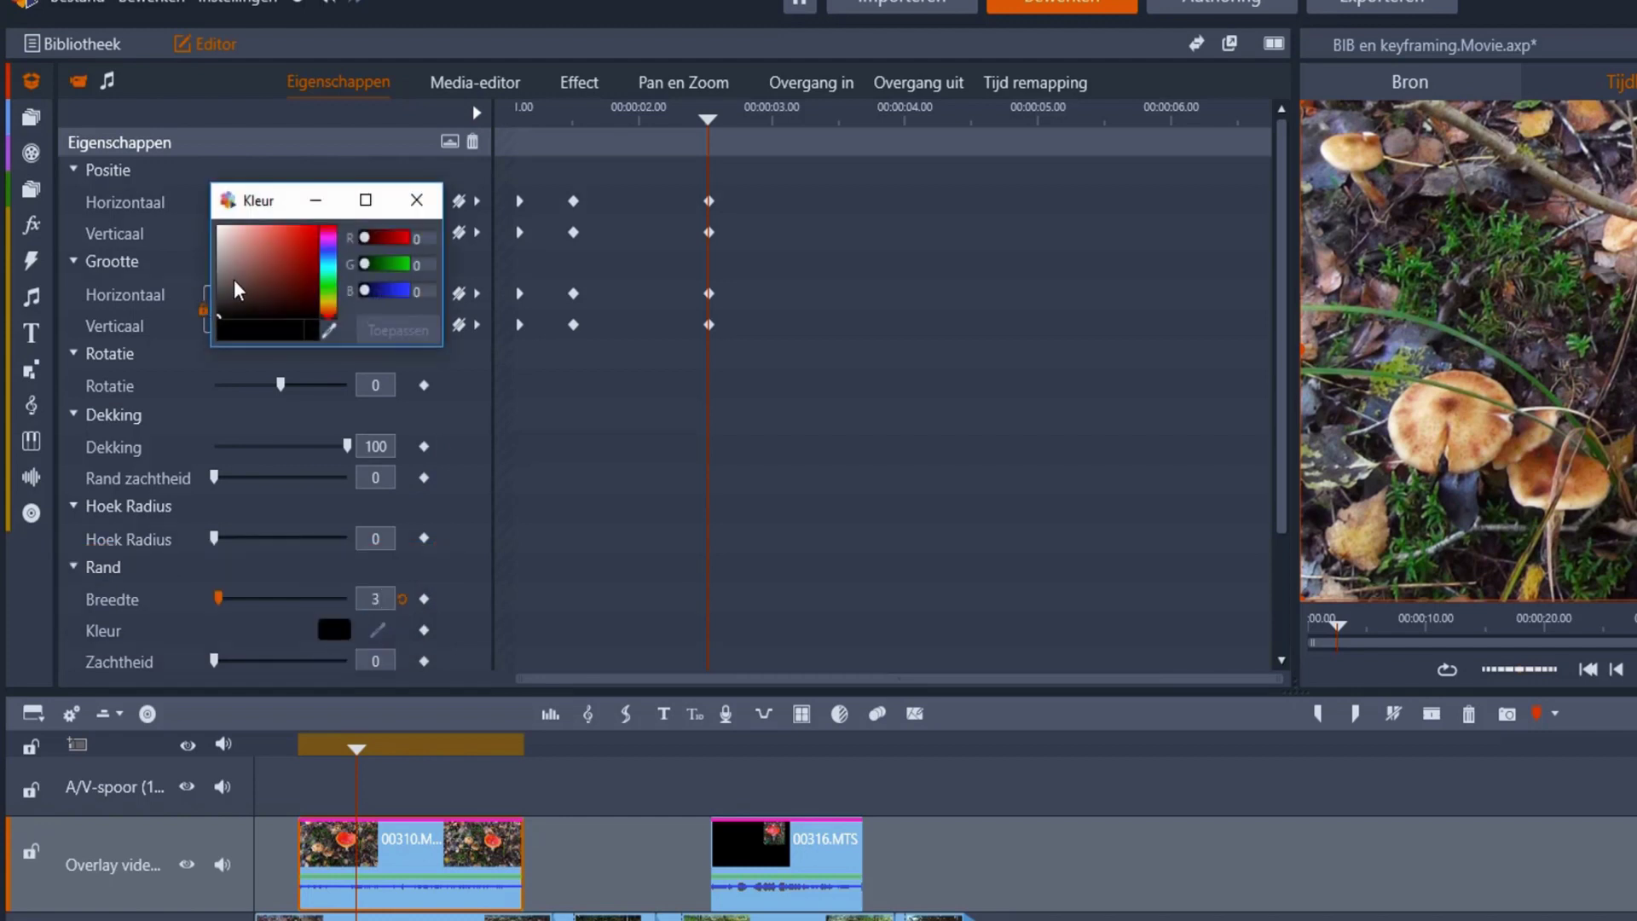
{"action": "left_click", "coordinate": [220, 227]}
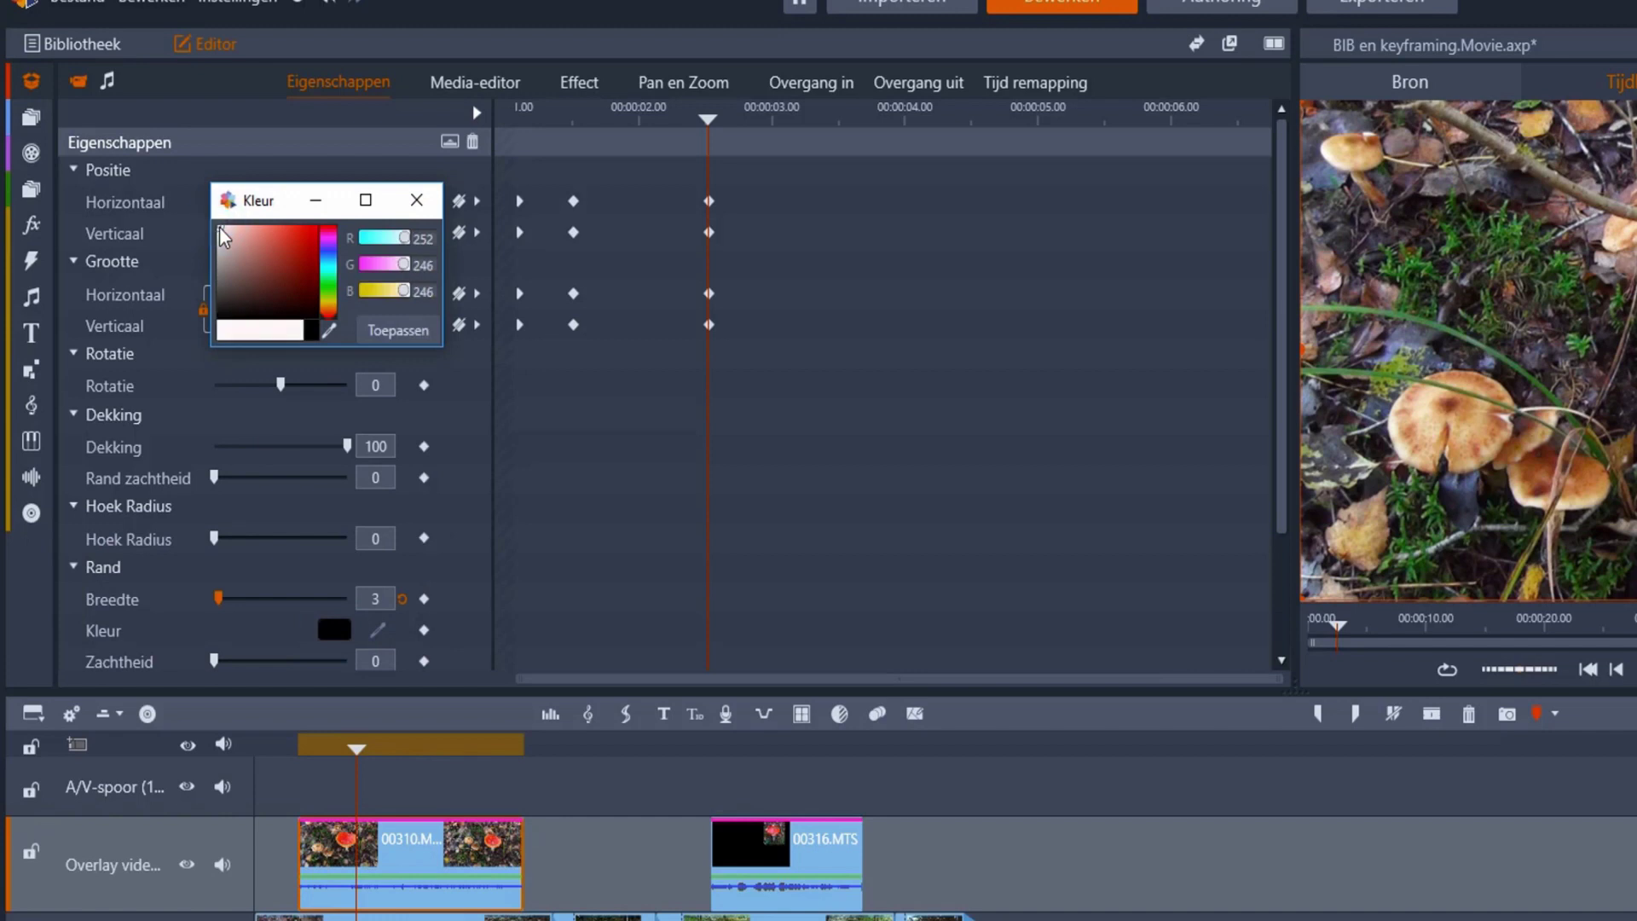
{"action": "left_click", "coordinate": [397, 331]}
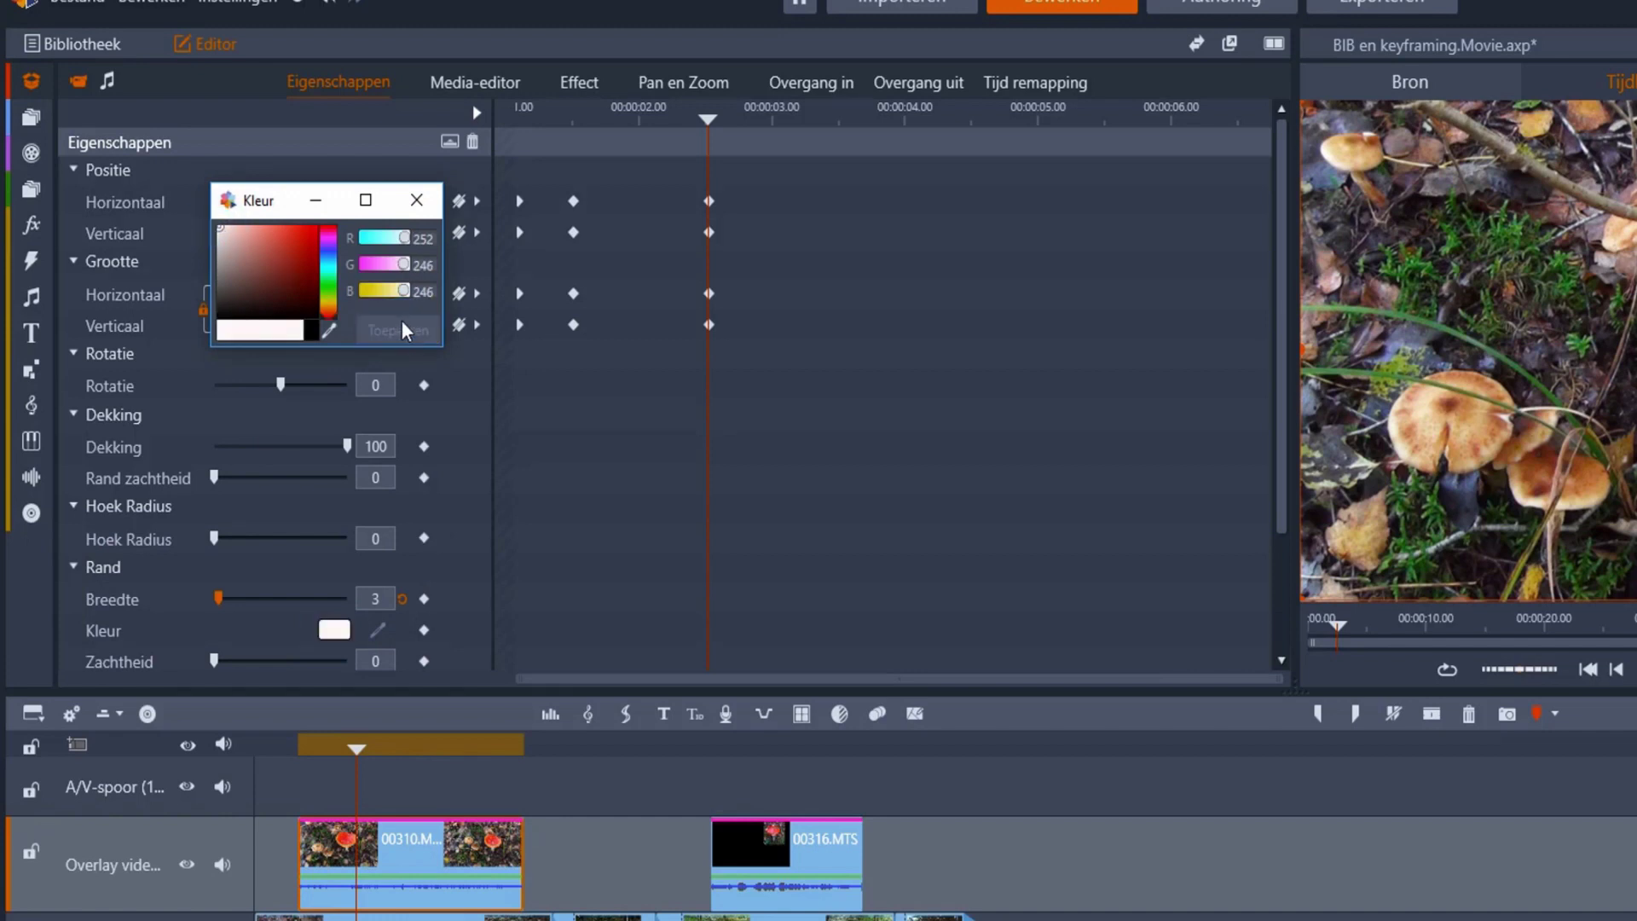
{"action": "left_click", "coordinate": [417, 201]}
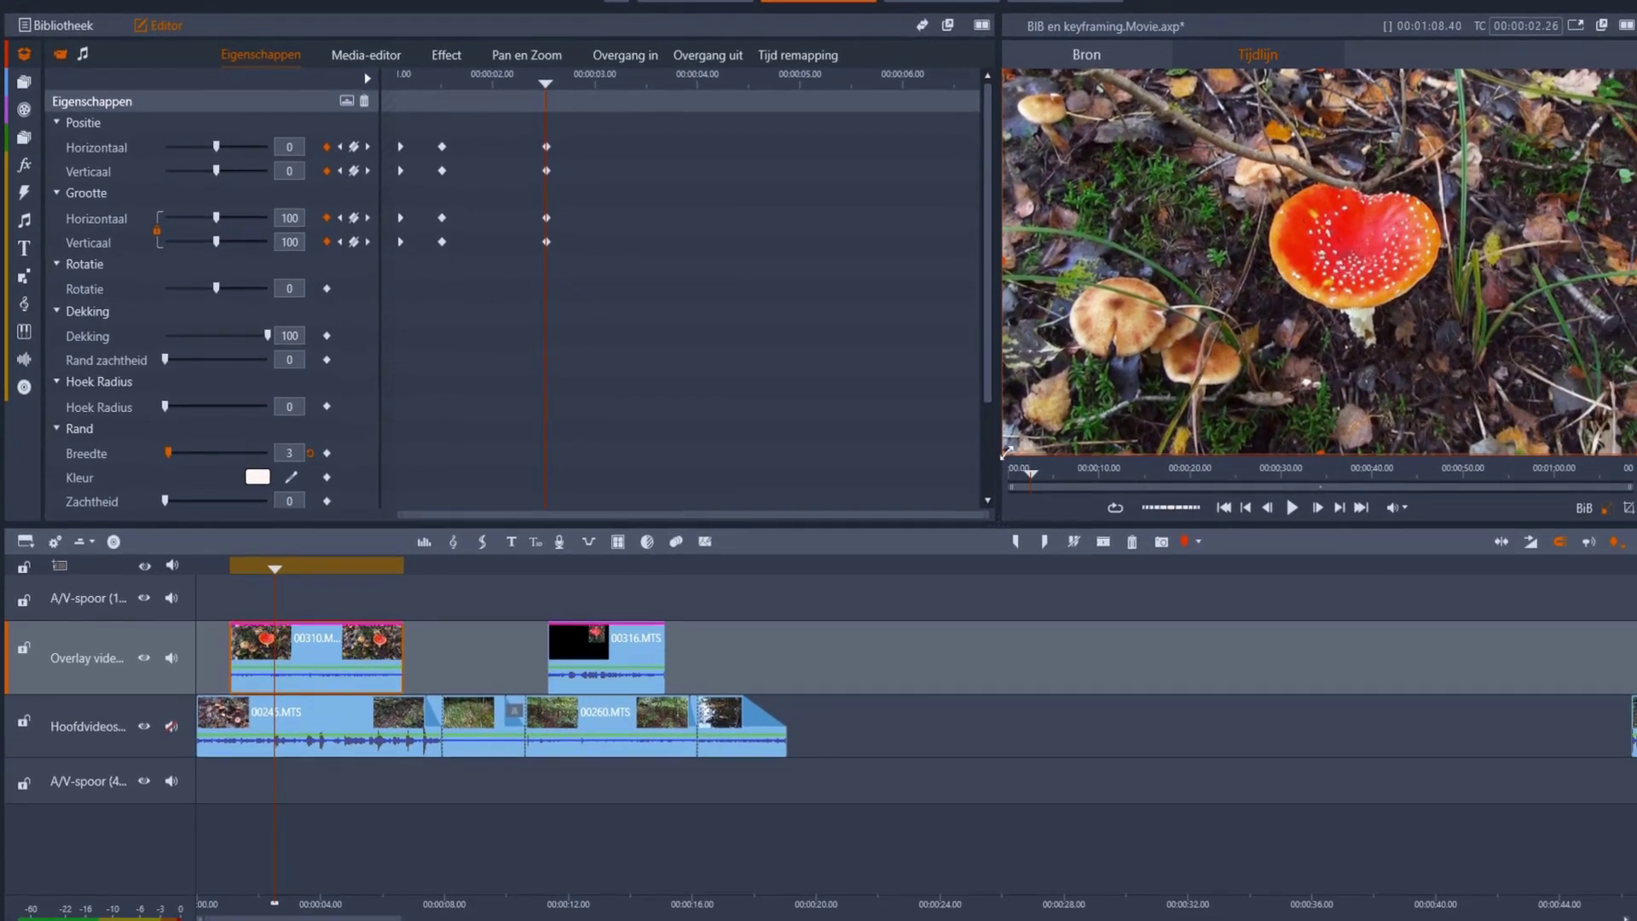
Shrink the overlay at this keyframe to about 50.3% and move it to the frame's lower-left corner, about -22.8 horizontal and -22.2 vertical
{"action": "left_click", "coordinate": [1062, 454]}
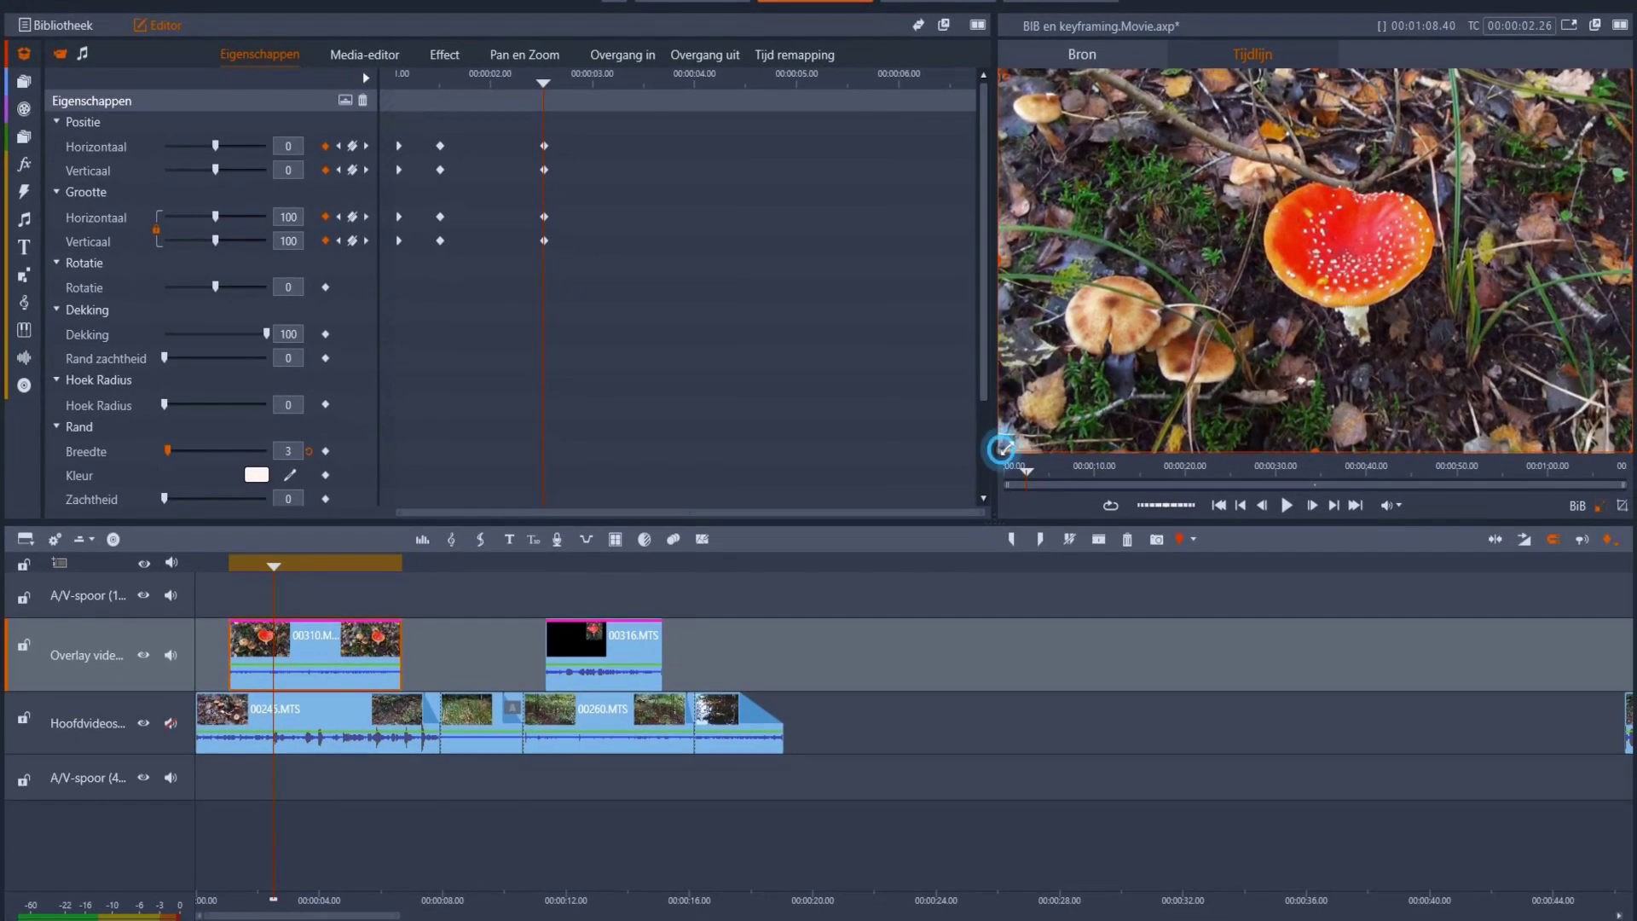
{"action": "left_click_drag", "start_coordinate": [1239, 360], "coordinate": [1302, 299]}
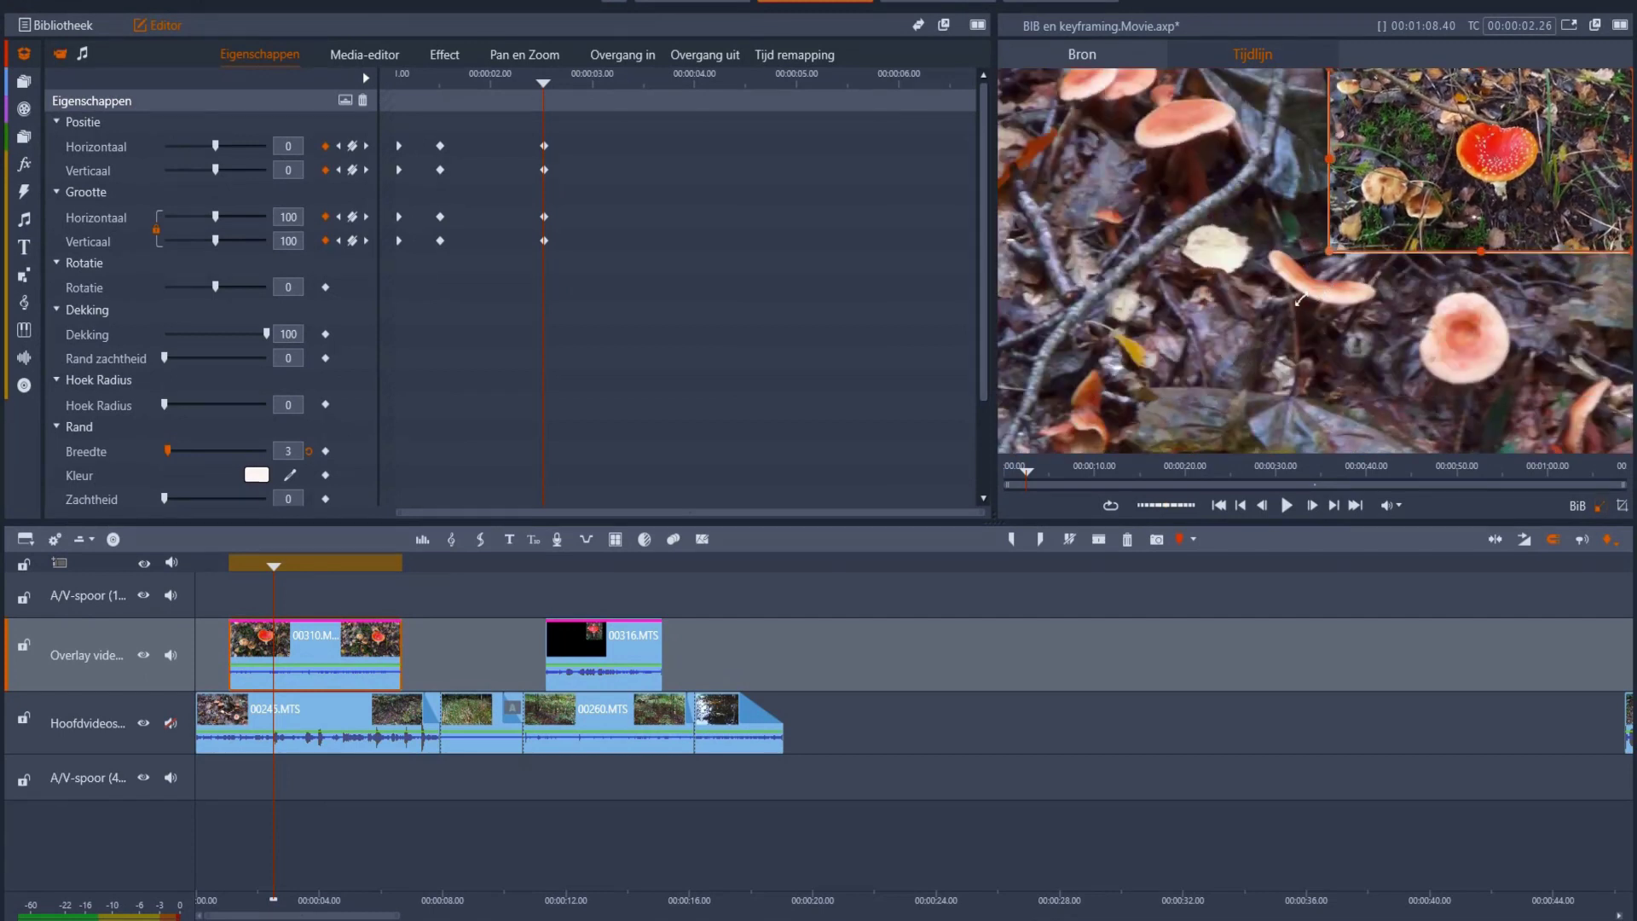
{"action": "left_click_drag", "start_coordinate": [1422, 178], "coordinate": [1168, 341]}
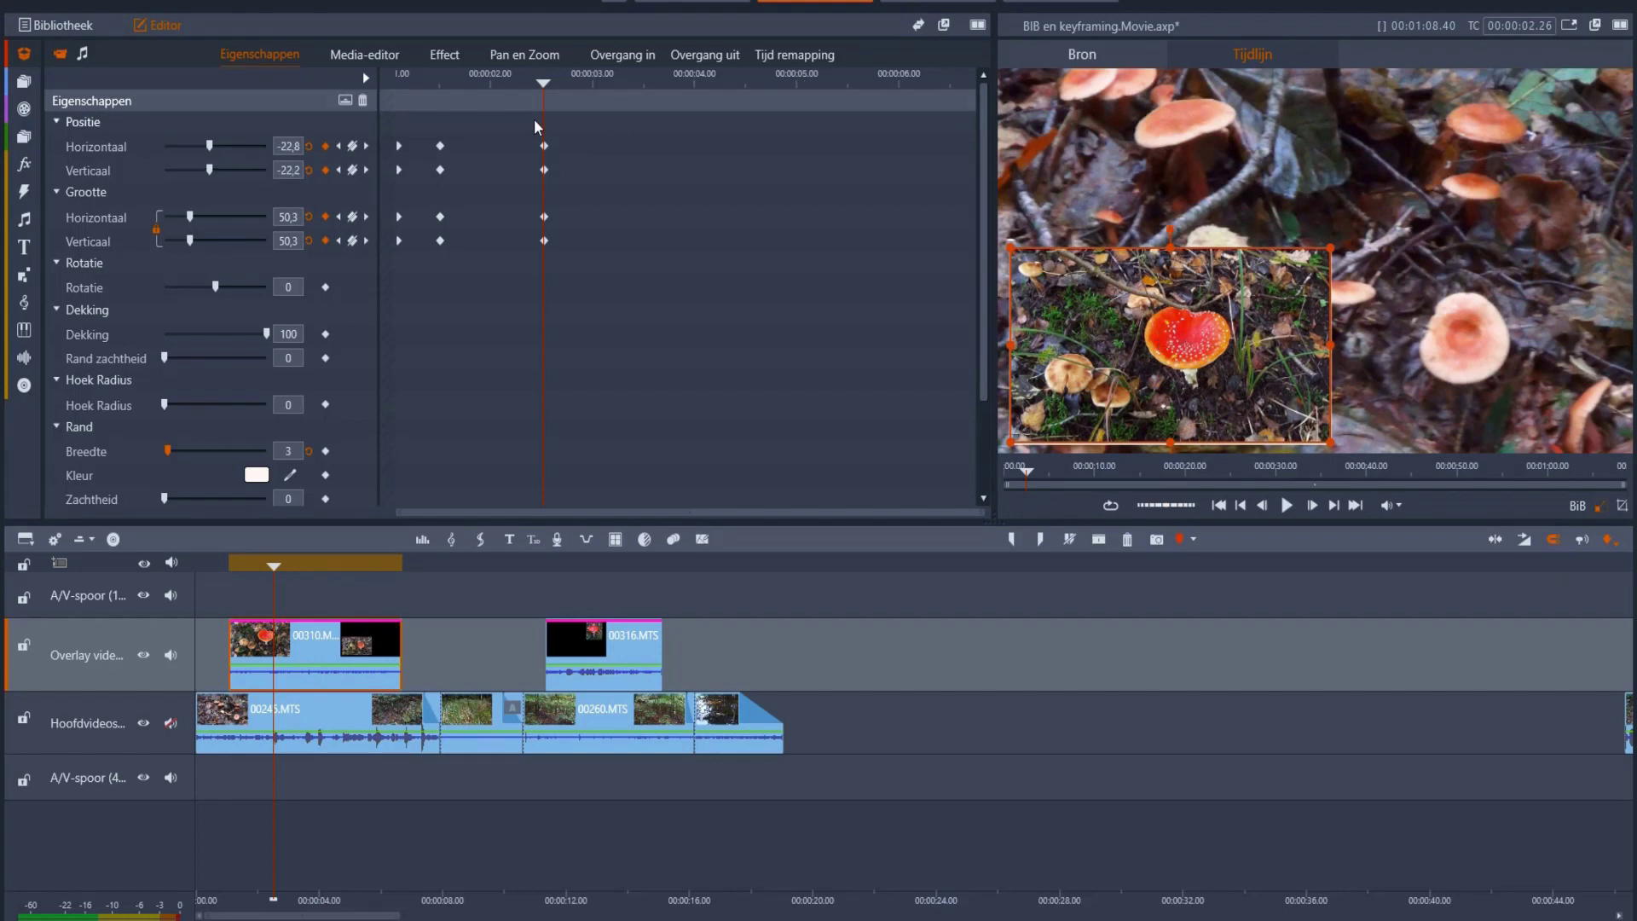
At 00:00:04.00, set the overlay's horizontal and vertical position to 0 and add a size keyframe at the current size
{"action": "left_click_drag", "start_coordinate": [537, 119], "coordinate": [694, 140]}
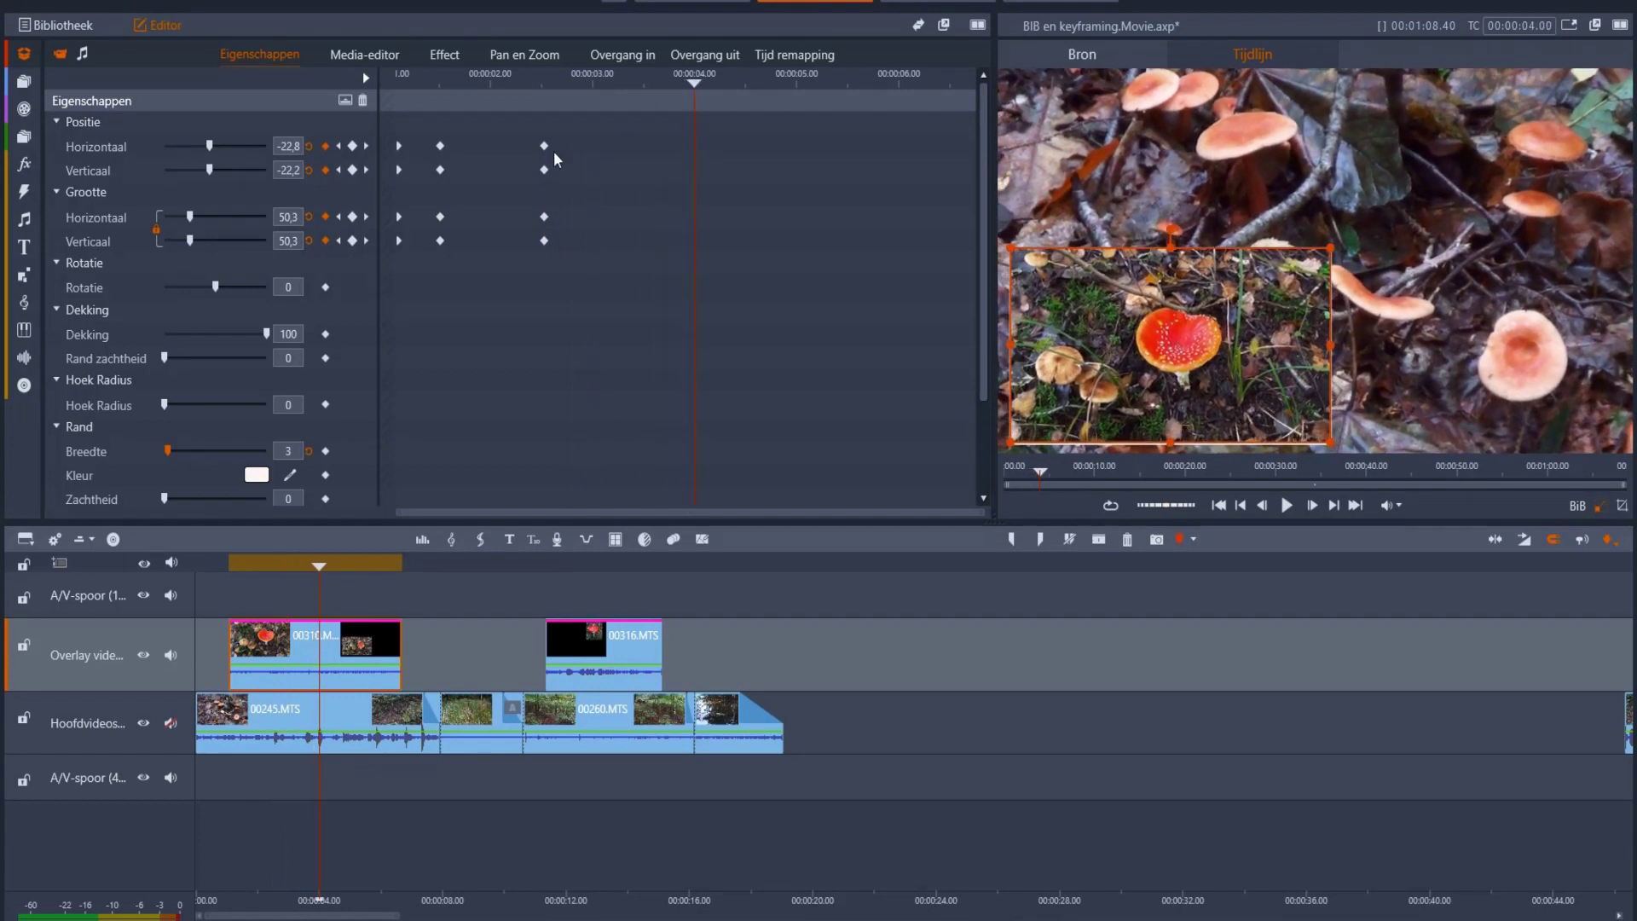
{"action": "left_click", "coordinate": [294, 150]}
{"action": "type", "text": "0"}
{"action": "left_click", "coordinate": [297, 168]}
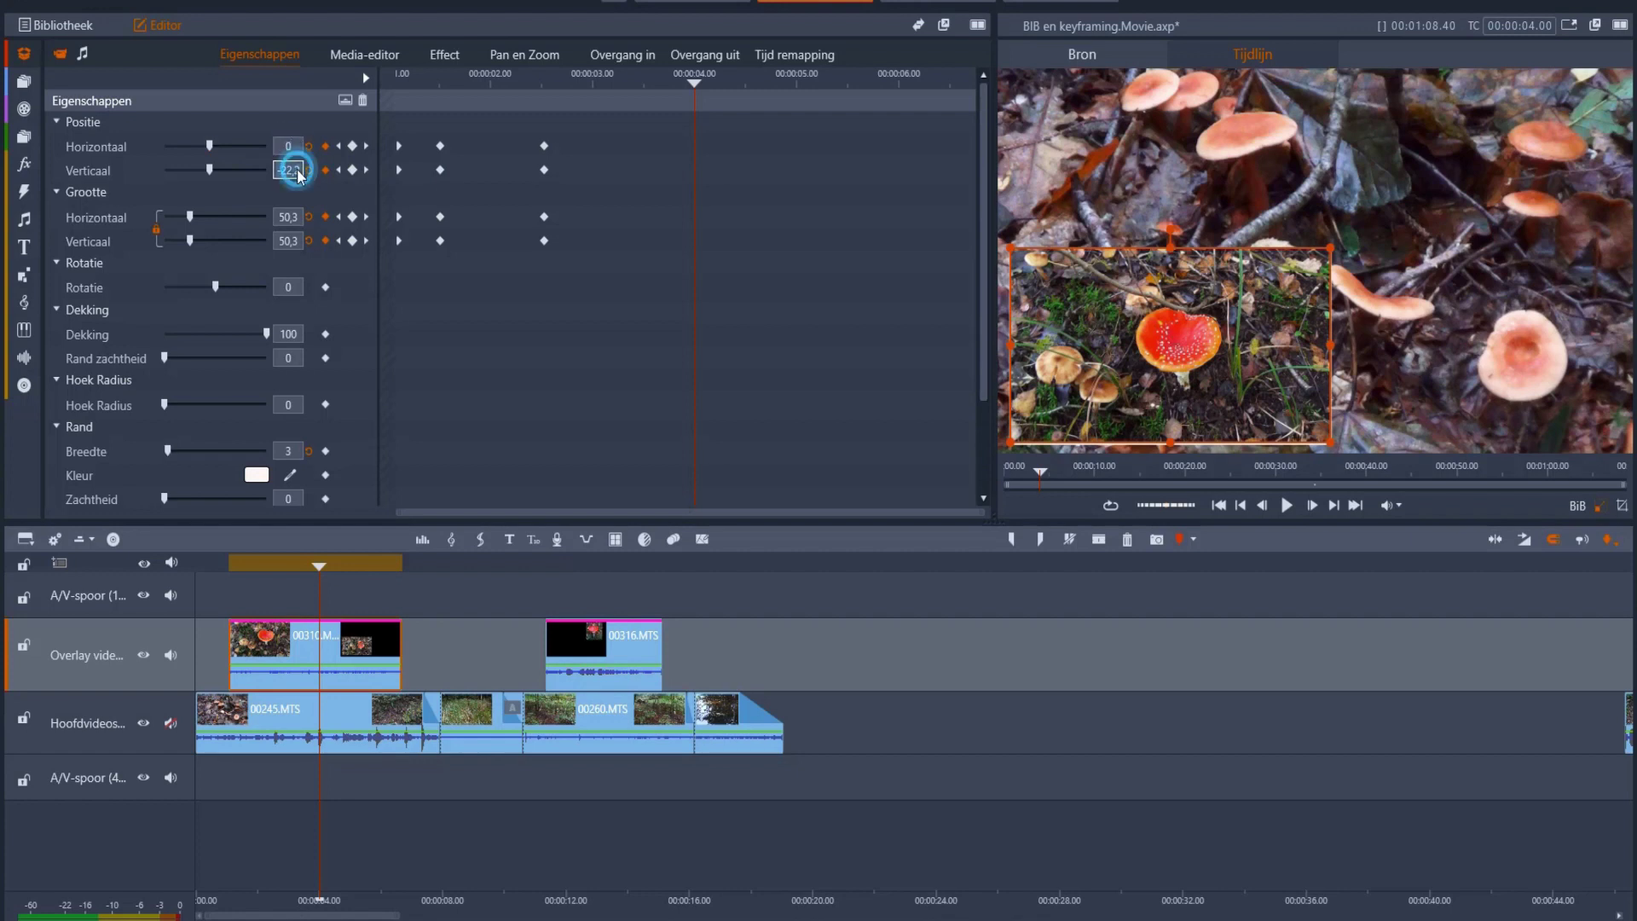
{"action": "type", "text": "0"}
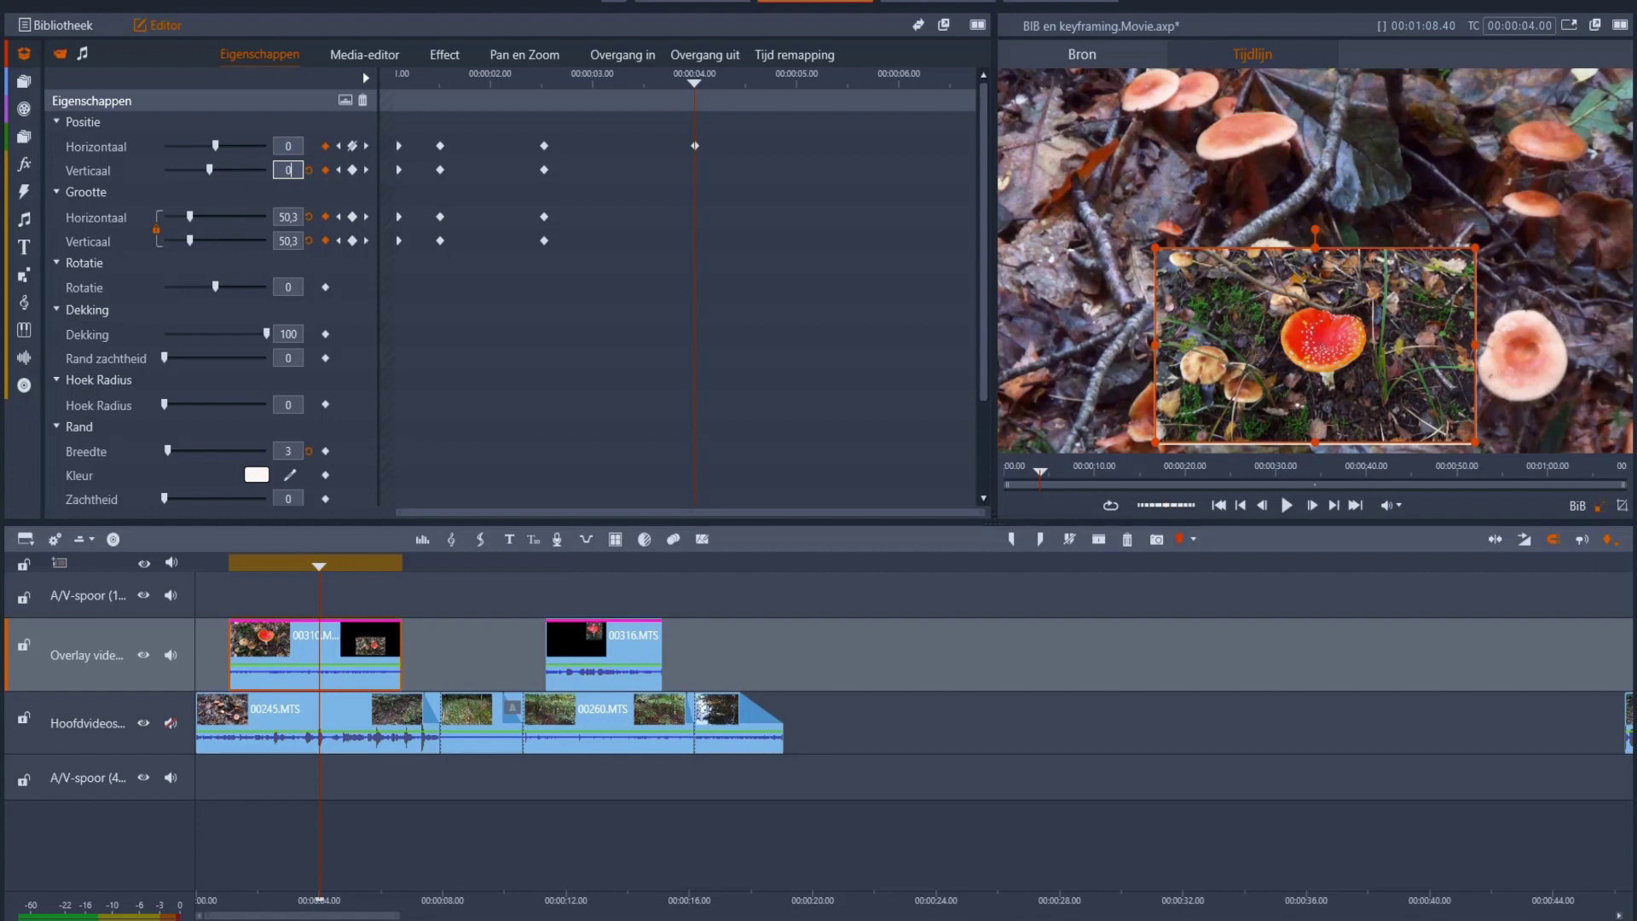
{"action": "key", "text": "Return"}
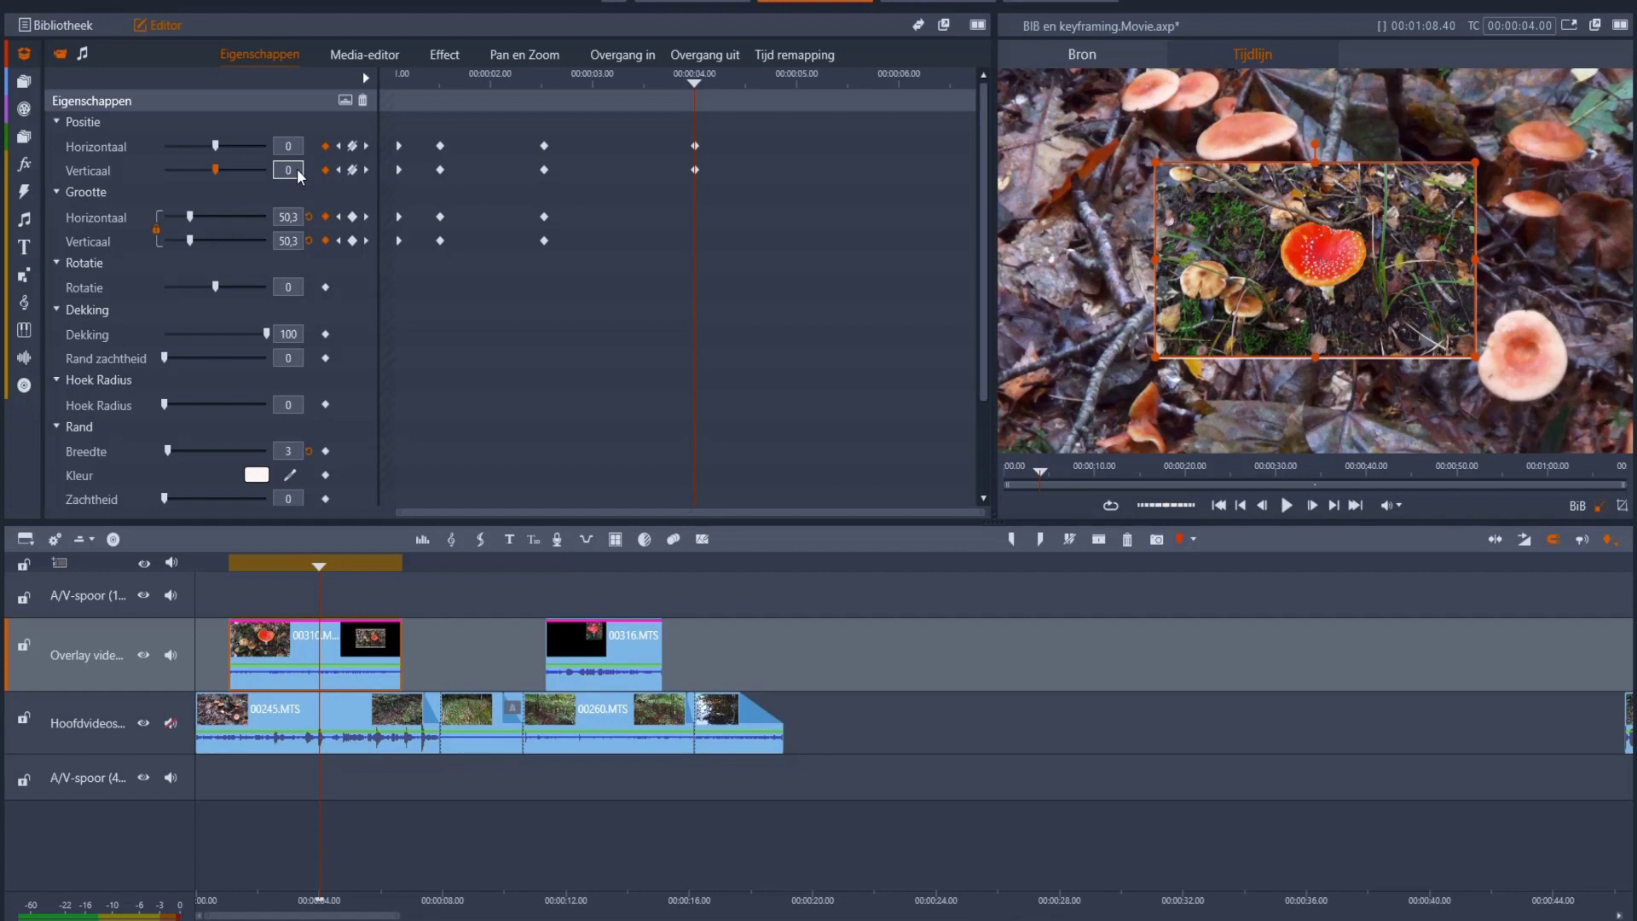
{"action": "left_click", "coordinate": [288, 218]}
{"action": "left_click", "coordinate": [350, 218]}
At 00:00:06.00, reset the overlay's horizontal and vertical size to 100 and leave picture-in-picture mode
{"action": "left_click_drag", "start_coordinate": [704, 101], "coordinate": [898, 119]}
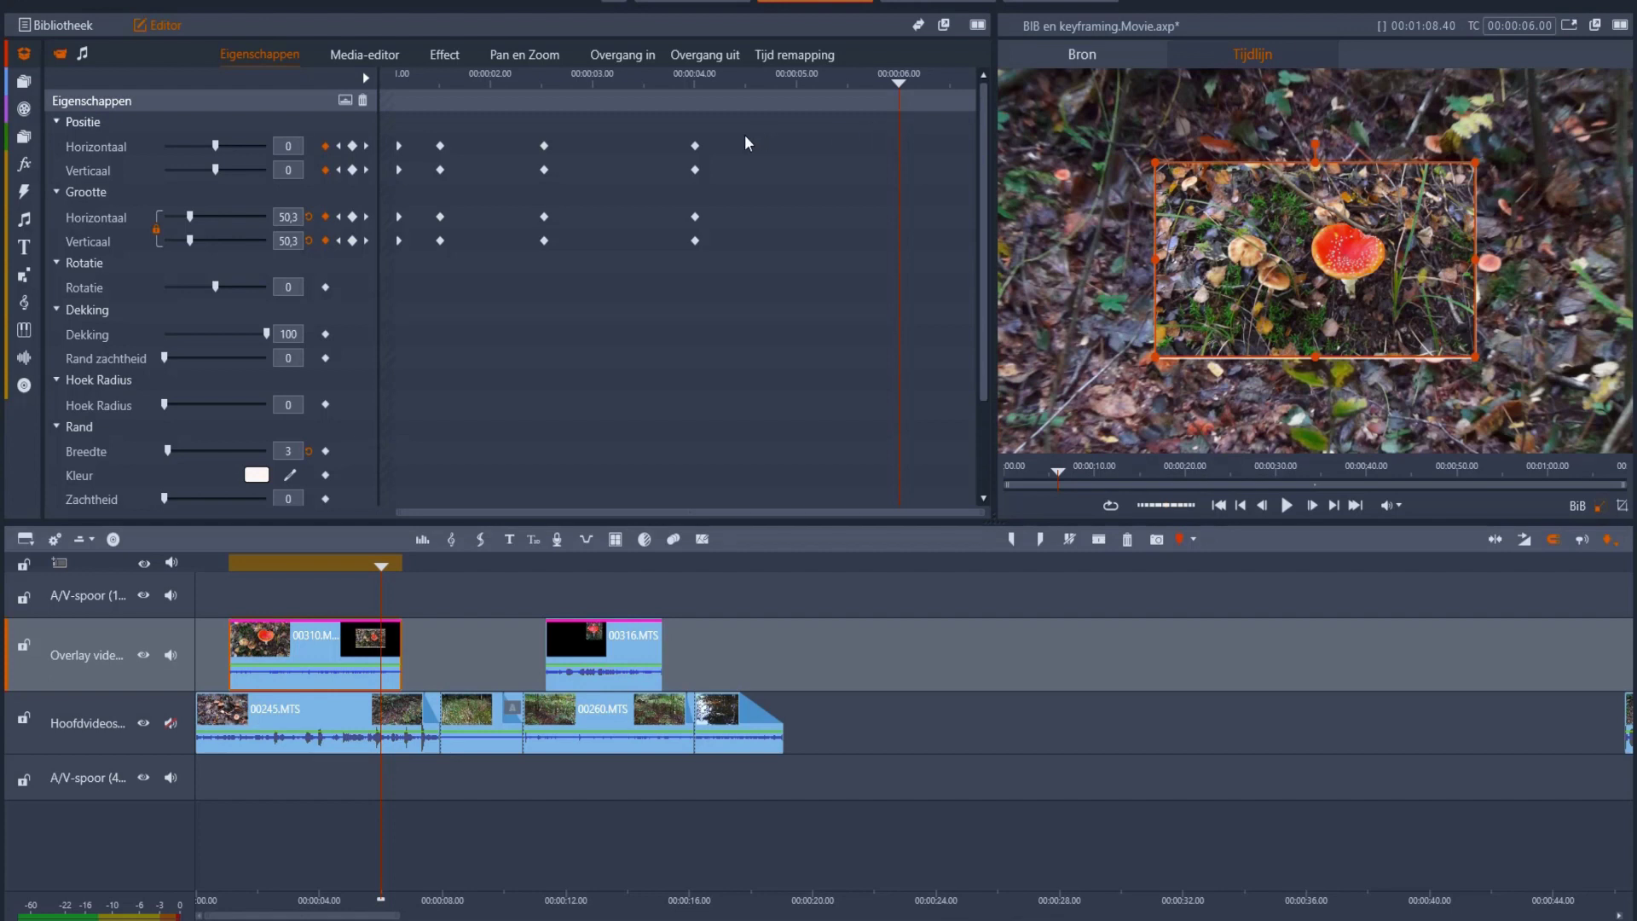
{"action": "double_click", "coordinate": [90, 220]}
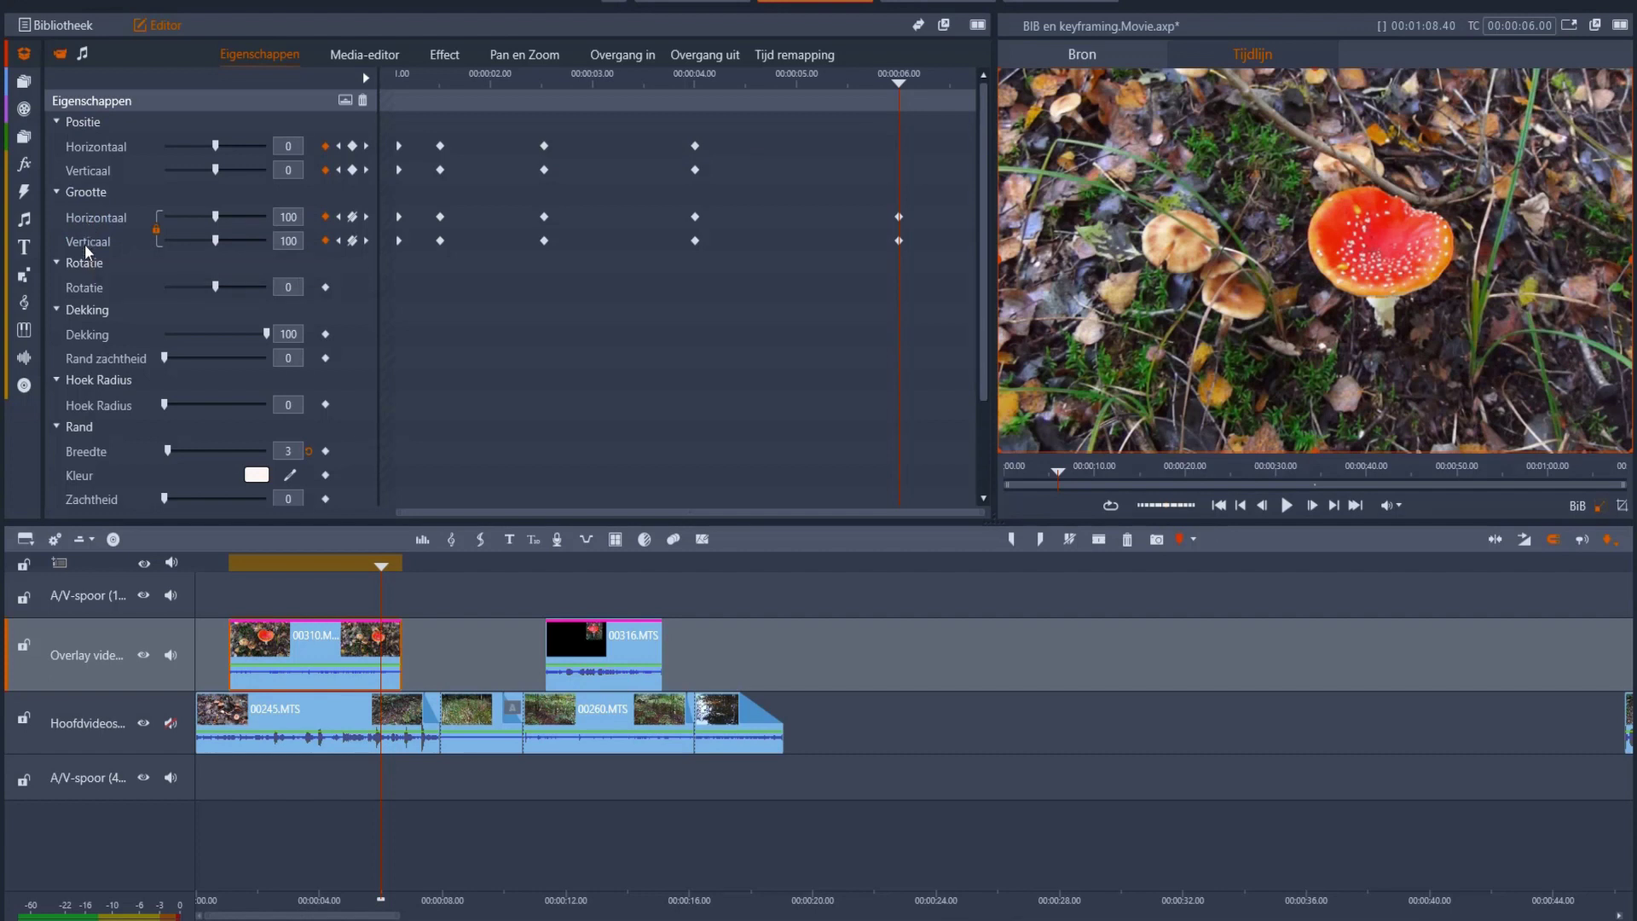
{"action": "left_click", "coordinate": [1600, 509]}
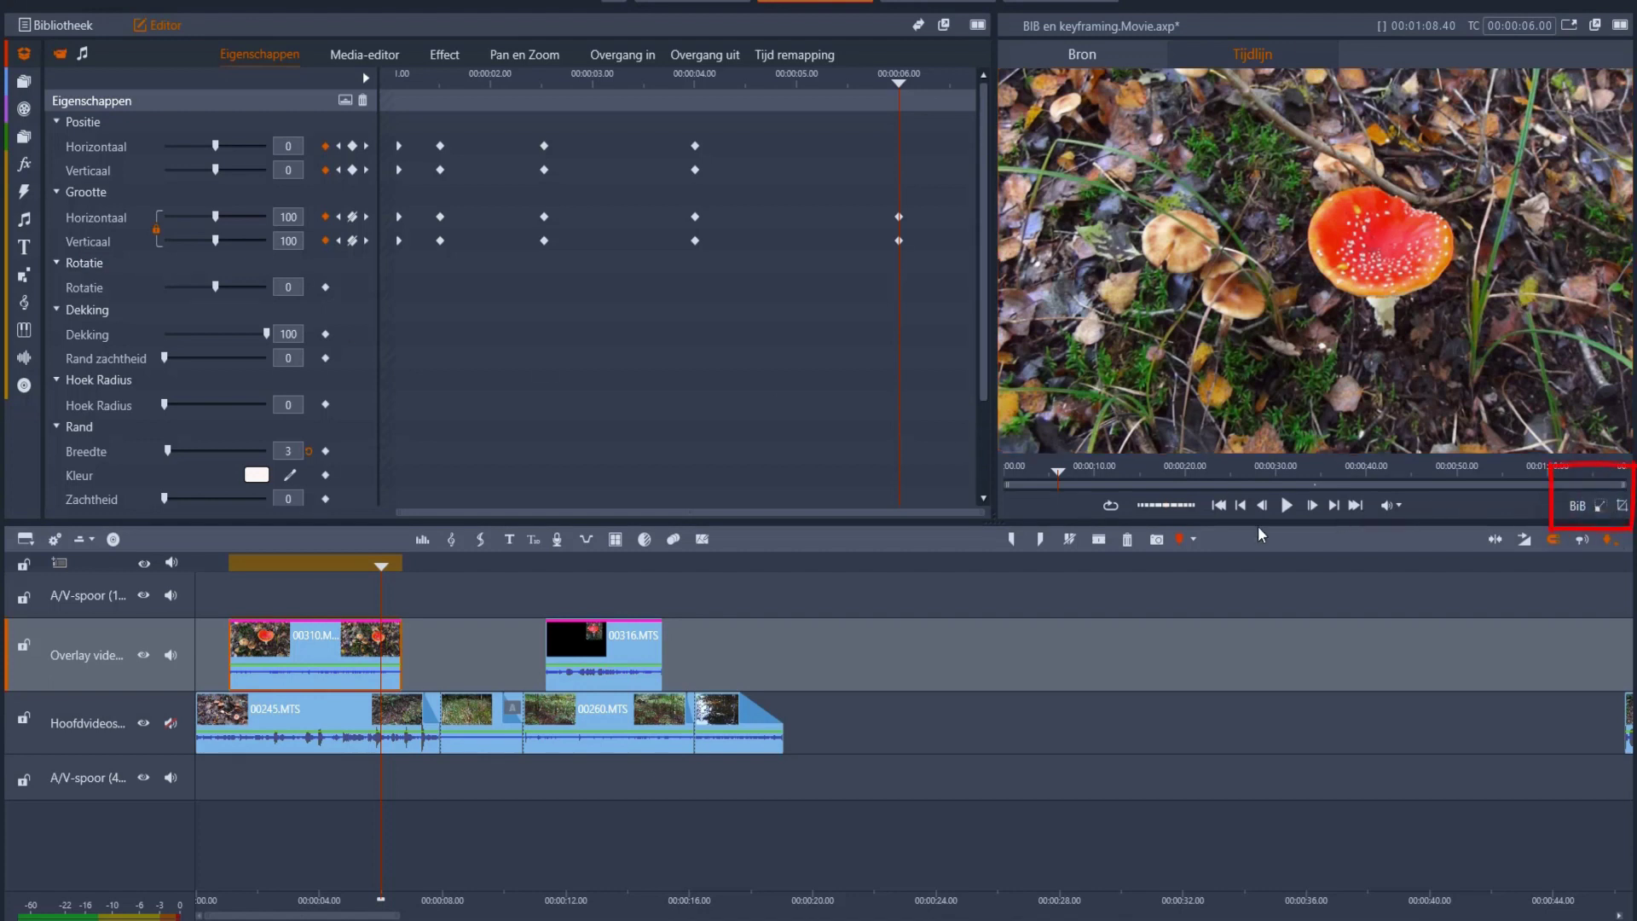